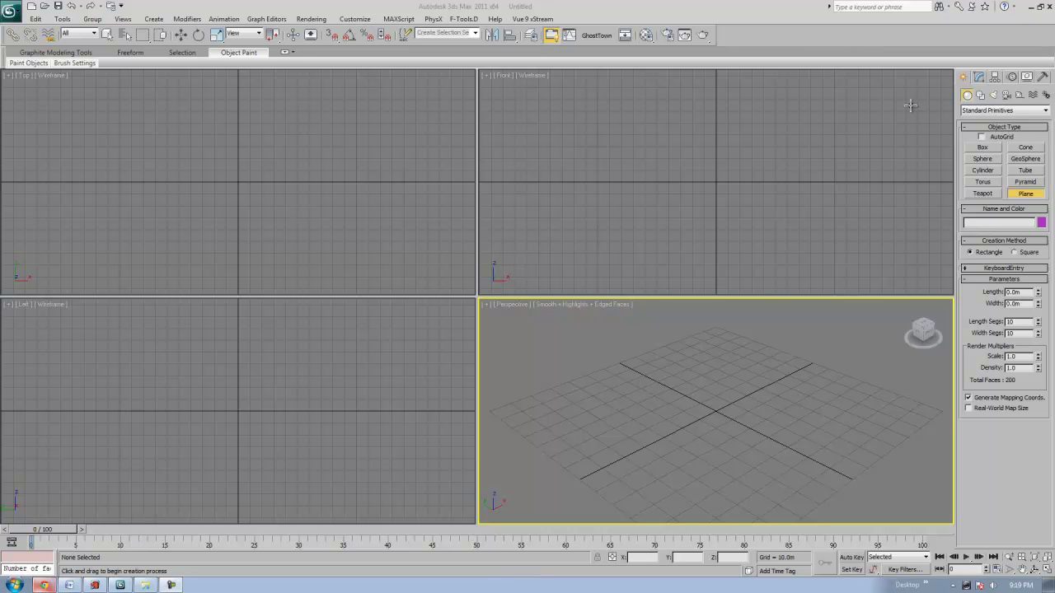
# Draw a standard primitive plane about 792 m long and 869 m wide in the Perspective view
pyautogui.click(965, 78)
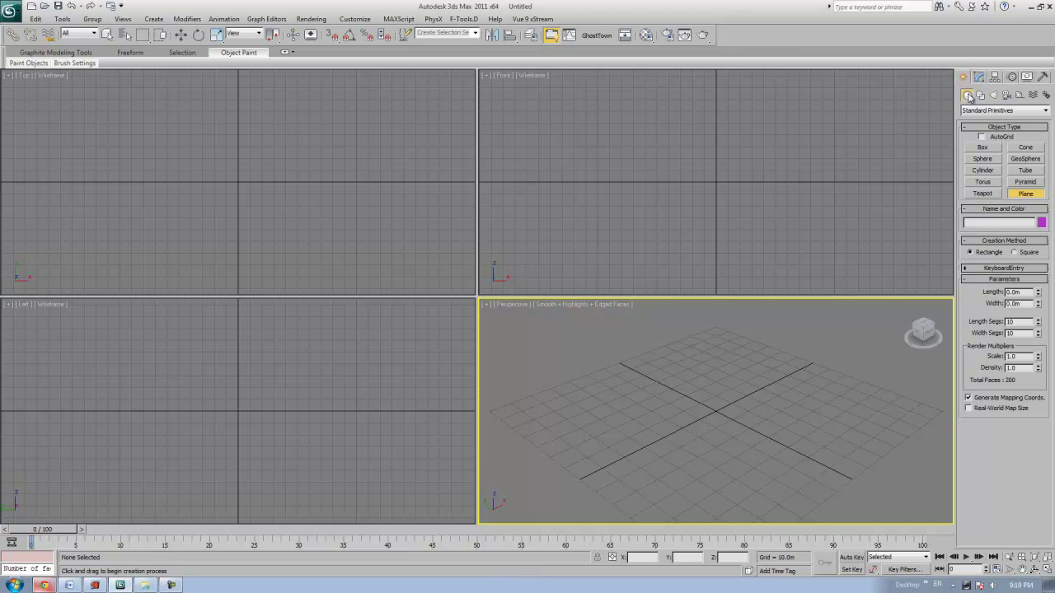
pyautogui.click(975, 110)
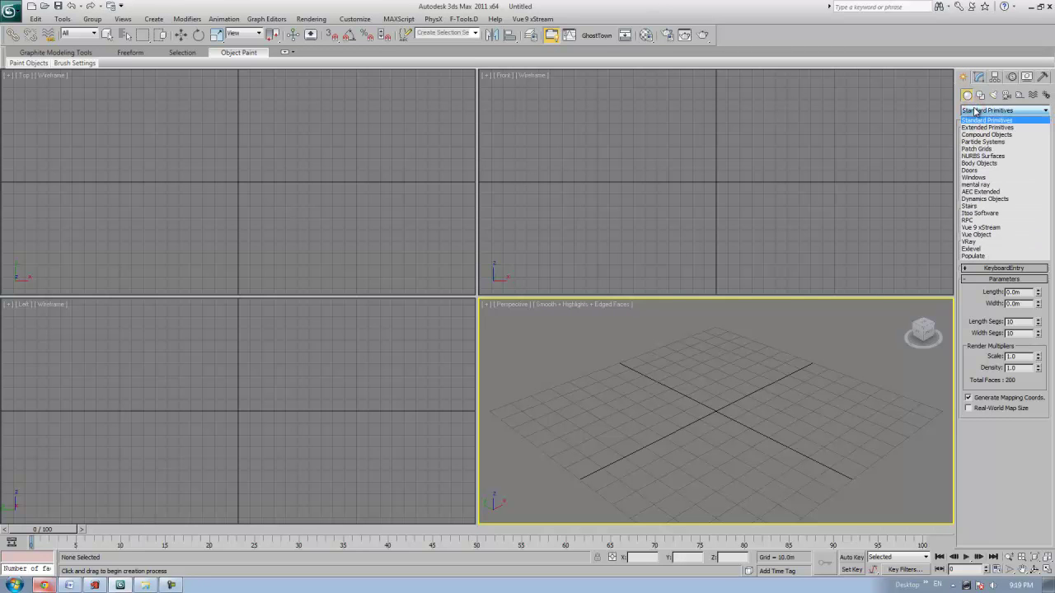
pyautogui.click(983, 121)
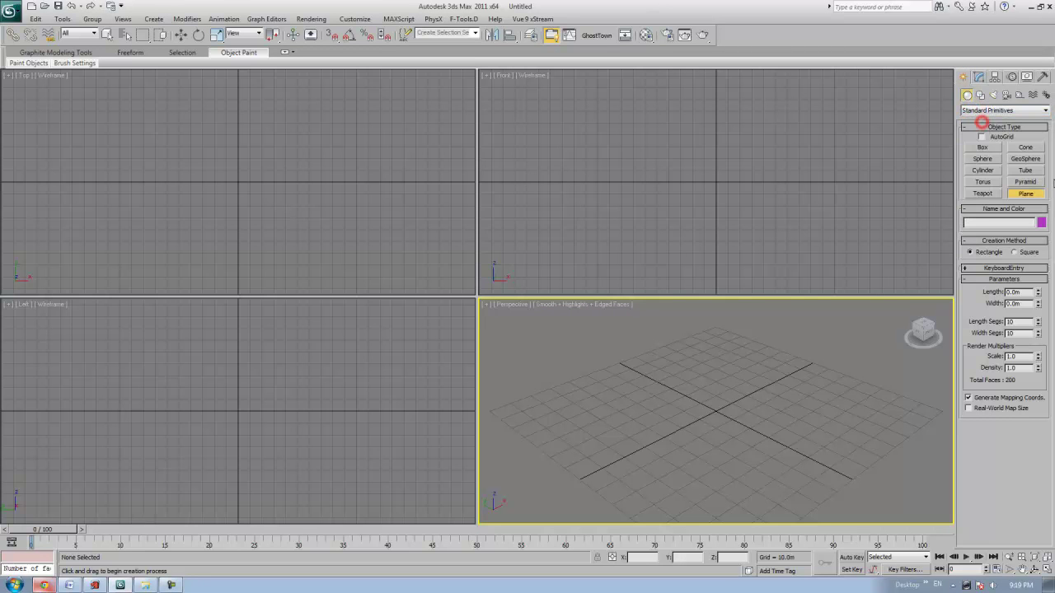
pyautogui.click(1026, 194)
pyautogui.scroll(-5, 697, 346)
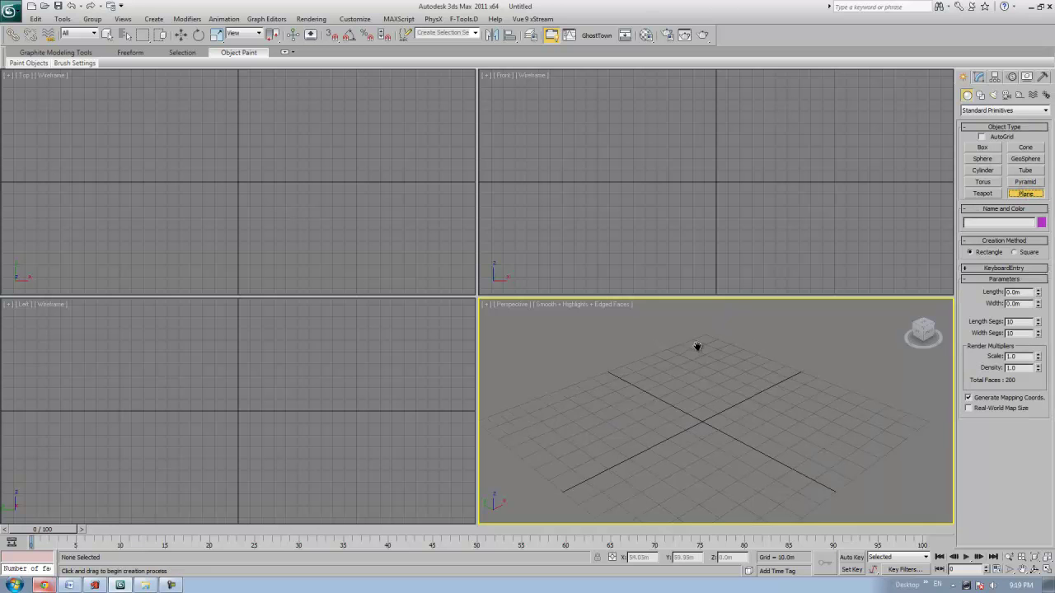
pyautogui.scroll(-5, 697, 421)
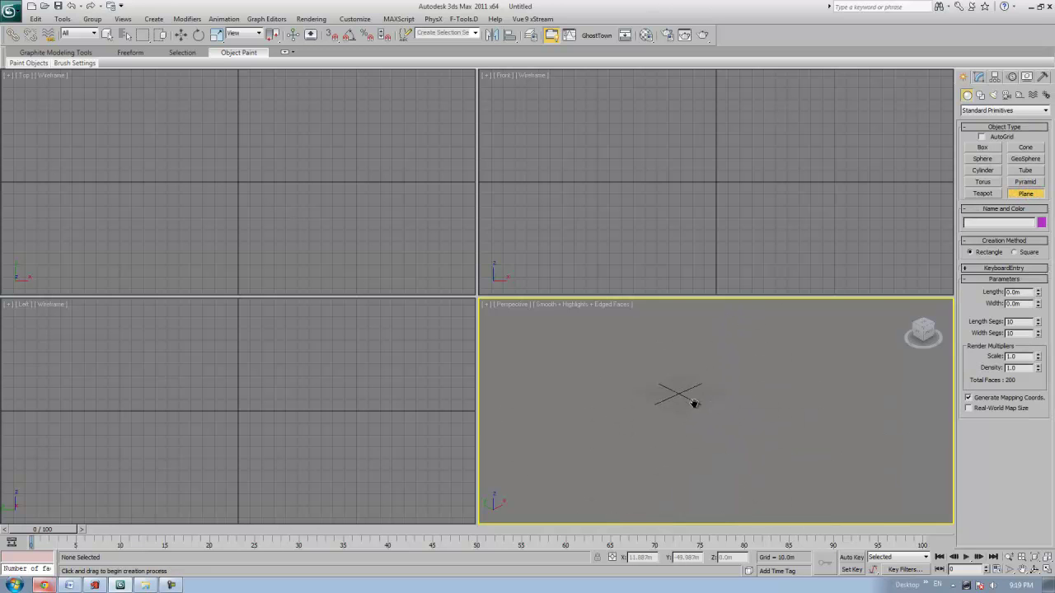
pyautogui.moveTo(701, 354); pyautogui.dragTo(670, 571)
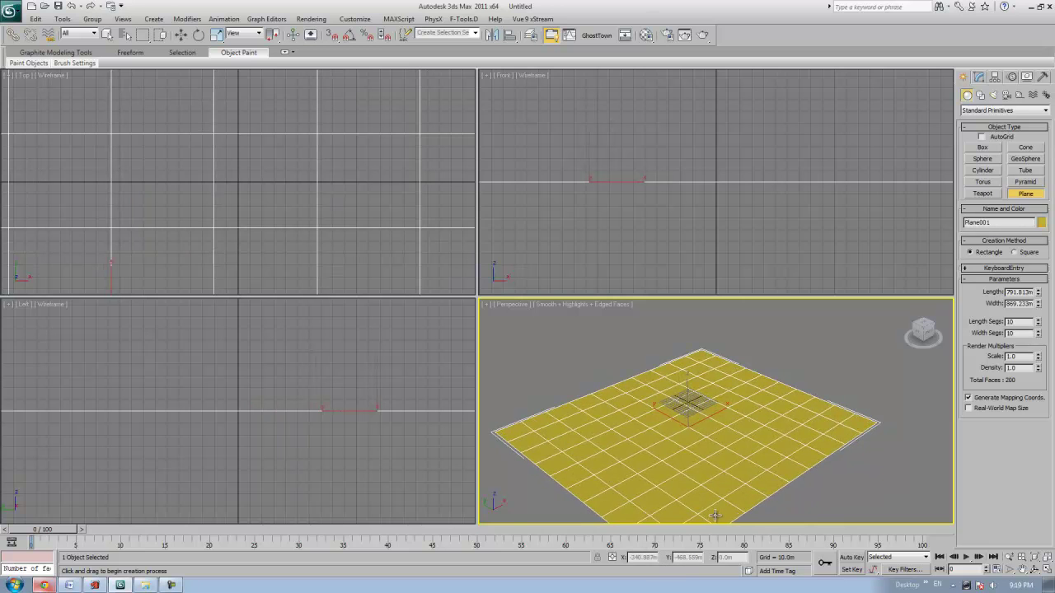
# Maximize the Perspective view and set the plane's length and width to 900 m each
pyautogui.hotkey('alt', 'w')
pyautogui.scroll(-4, 643, 283)
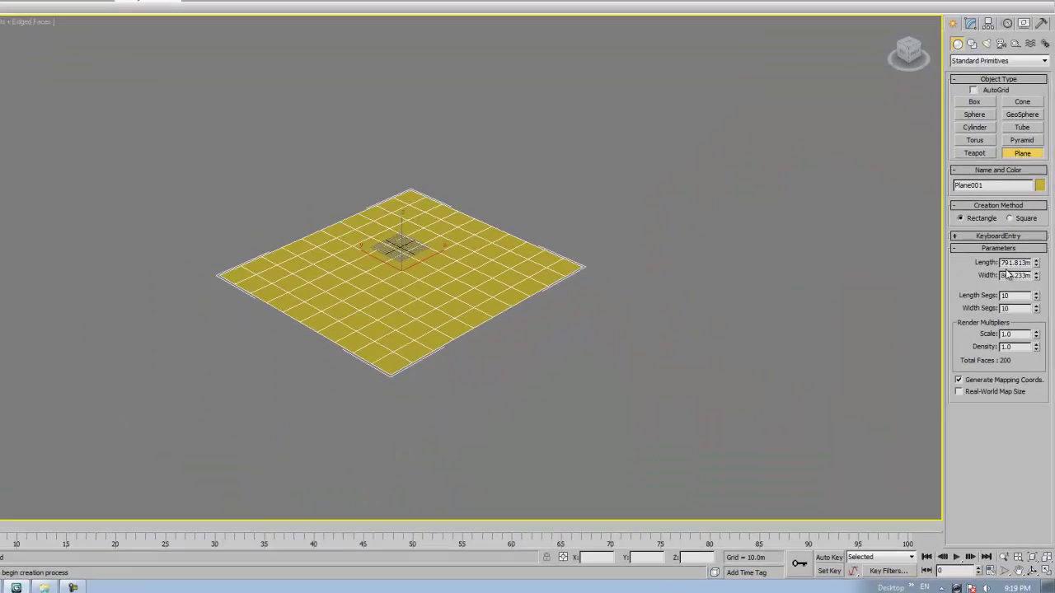
pyautogui.doubleClick(1023, 263)
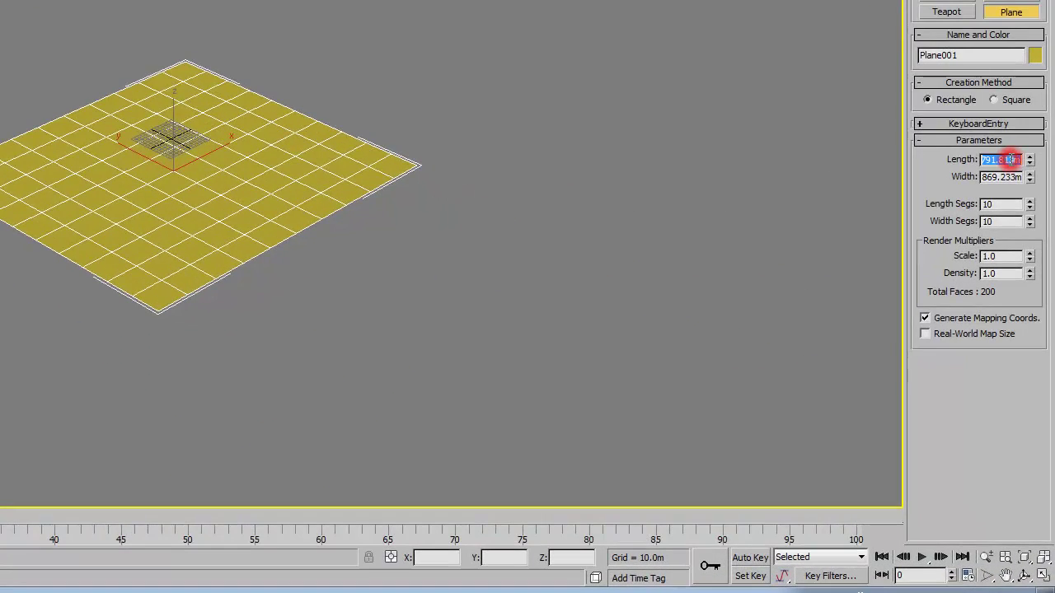
pyautogui.write('900')
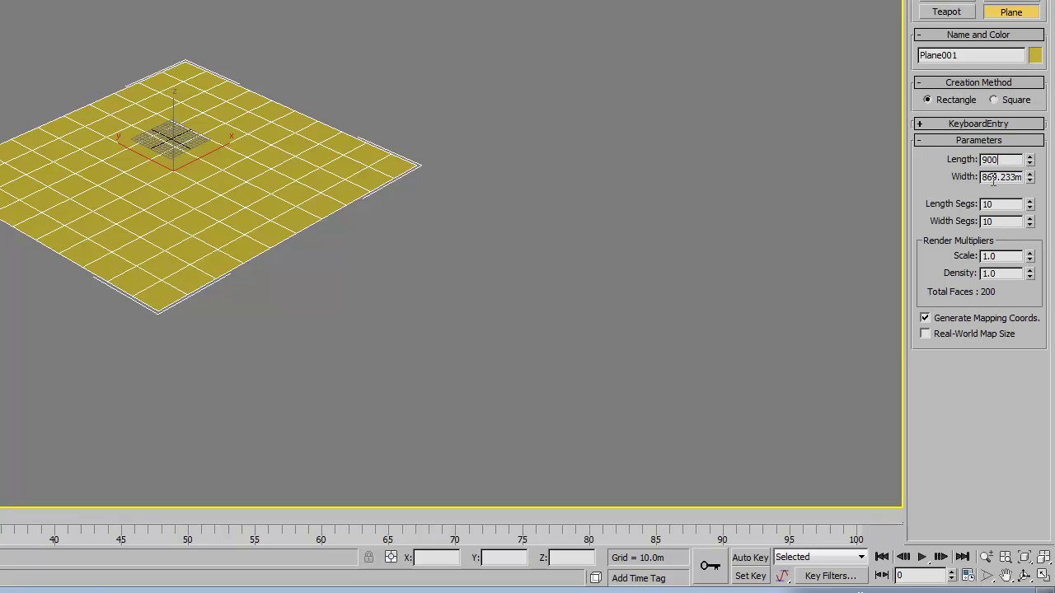
pyautogui.doubleClick(992, 178)
pyautogui.write('900')
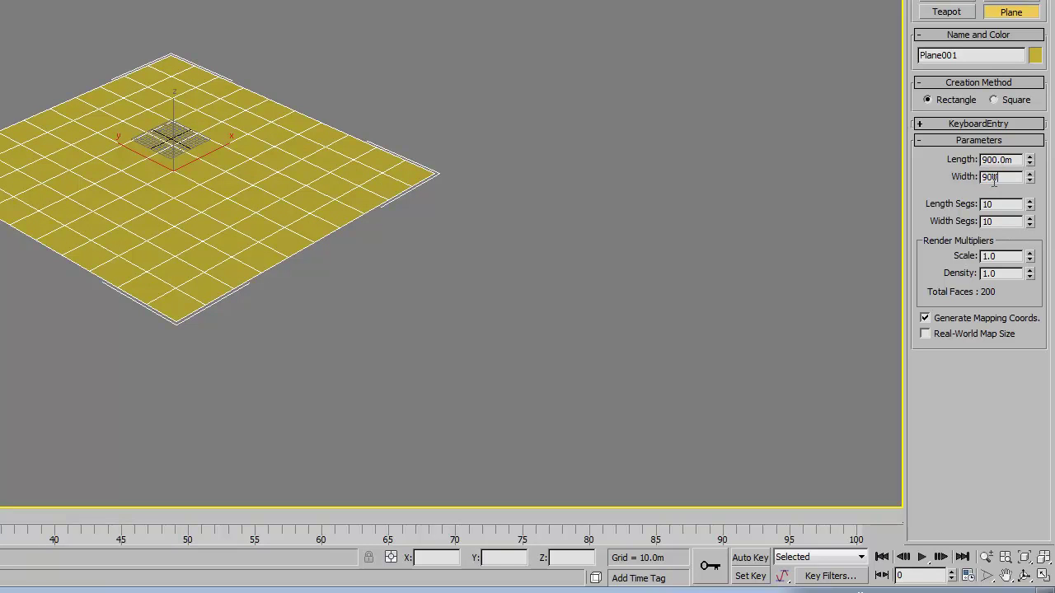
pyautogui.press('Return')
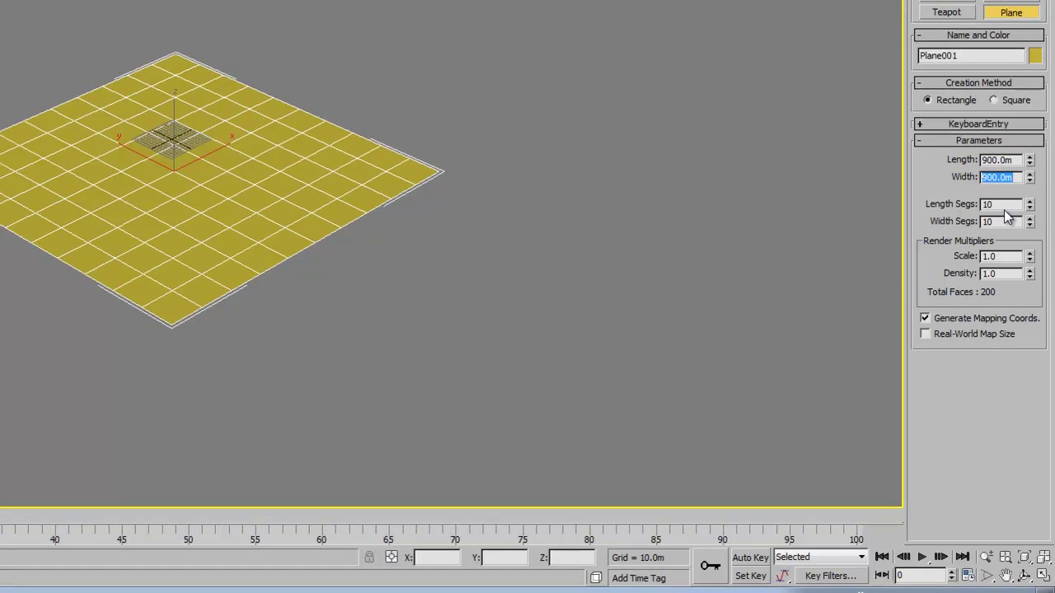
# Finish plane creation and apply an Edit Poly modifier to the plane at Polygon sub-object level
pyautogui.scroll(5, 651, 296)
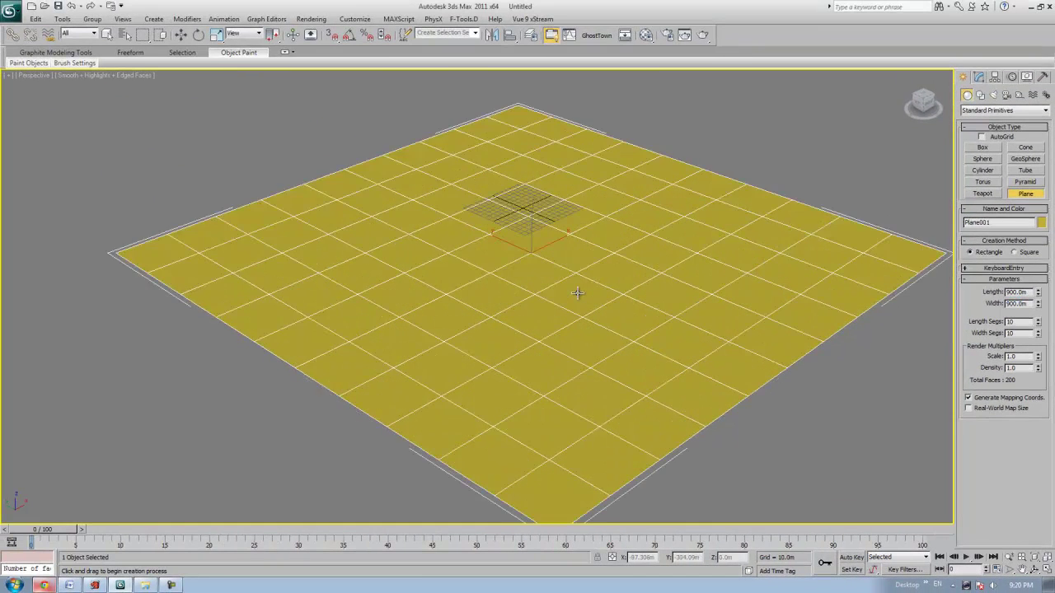
pyautogui.scroll(-4, 577, 293)
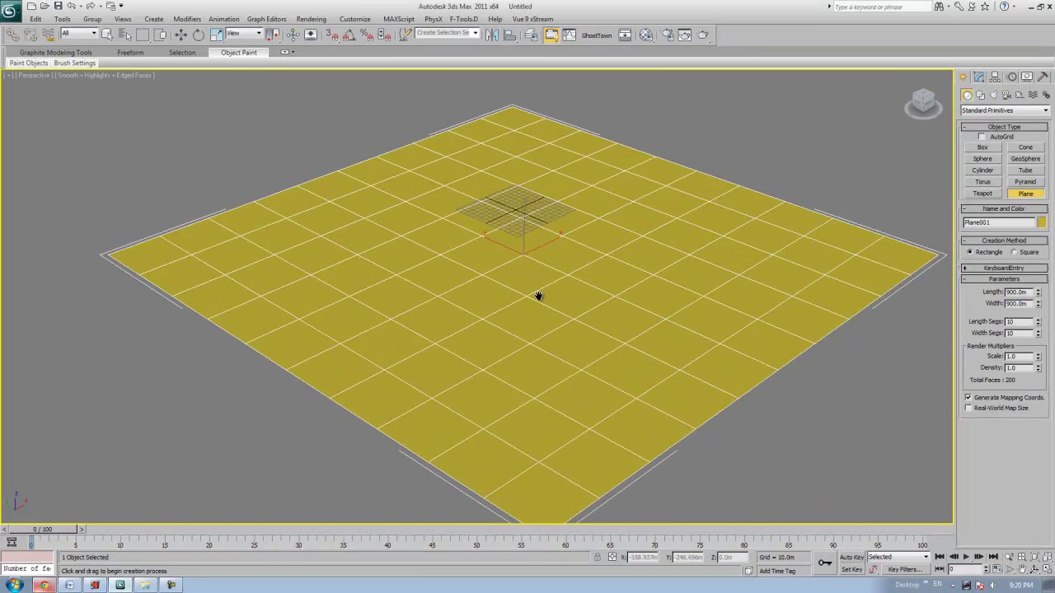
pyautogui.scroll(3, 548, 289)
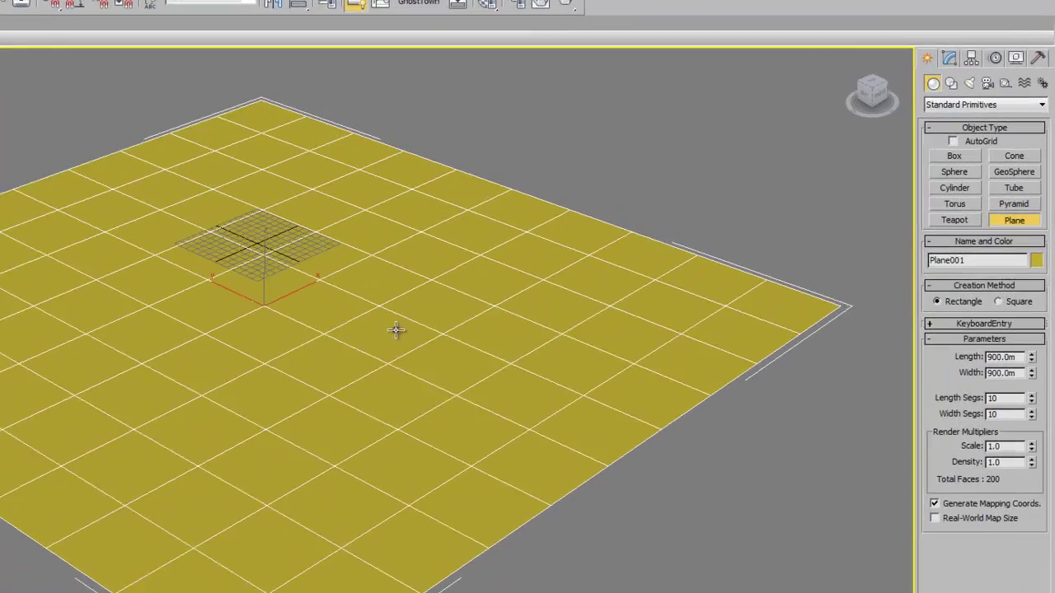
pyautogui.moveTo(561, 278); pyautogui.dragTo(583, 261, button='middle')
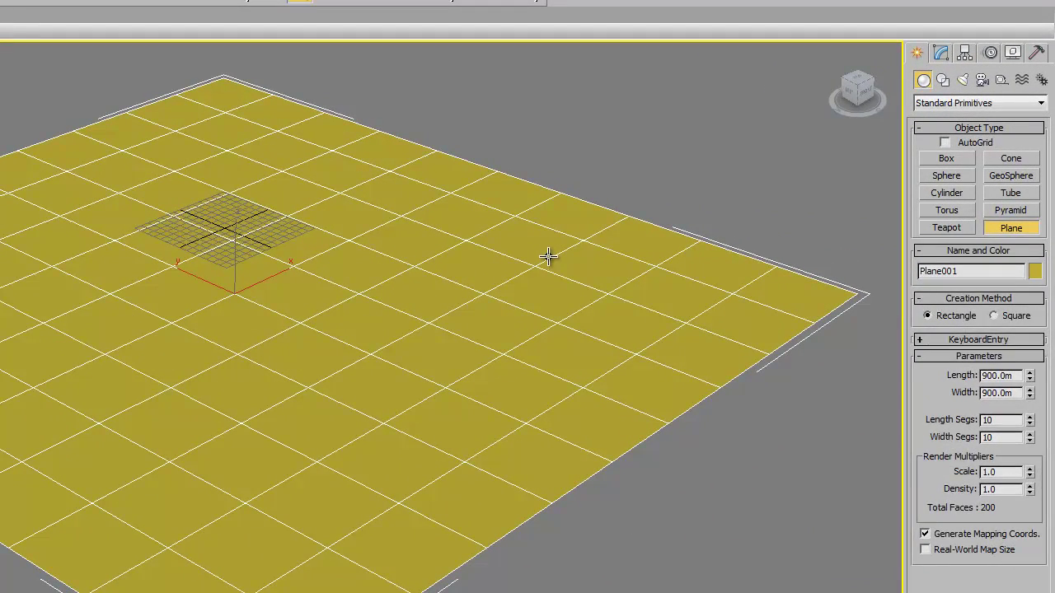
pyautogui.rightClick(548, 258)
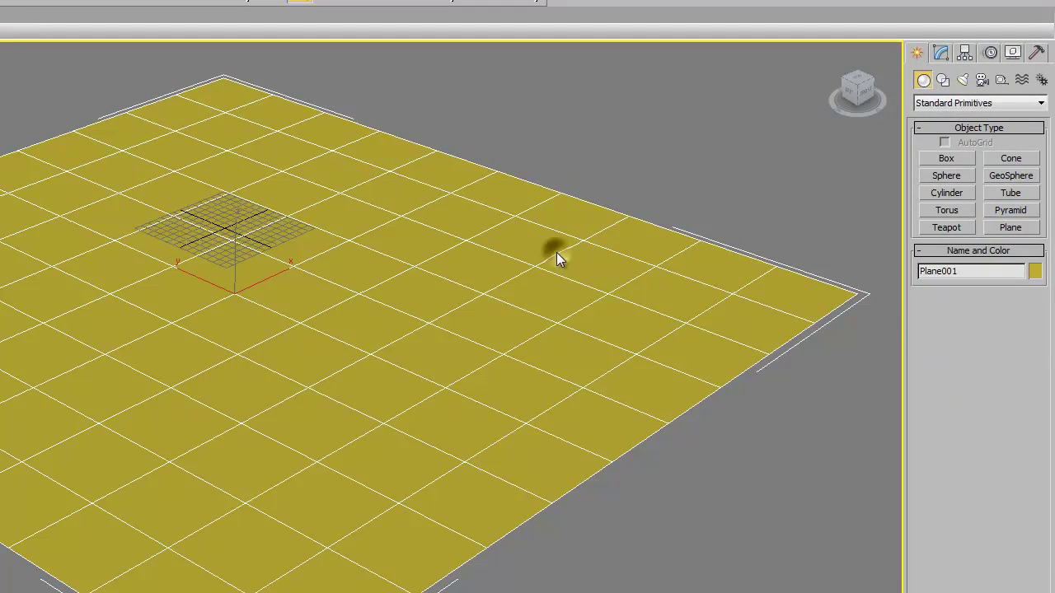
pyautogui.click(940, 53)
pyautogui.click(985, 98)
pyautogui.moveTo(1043, 382); pyautogui.dragTo(1042, 451)
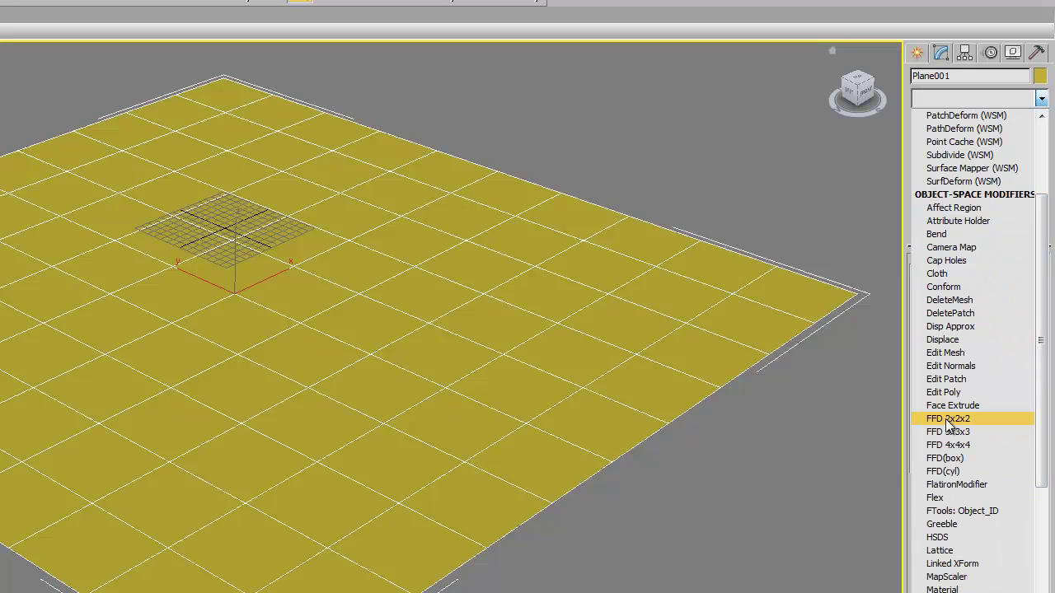
pyautogui.click(949, 393)
pyautogui.click(997, 394)
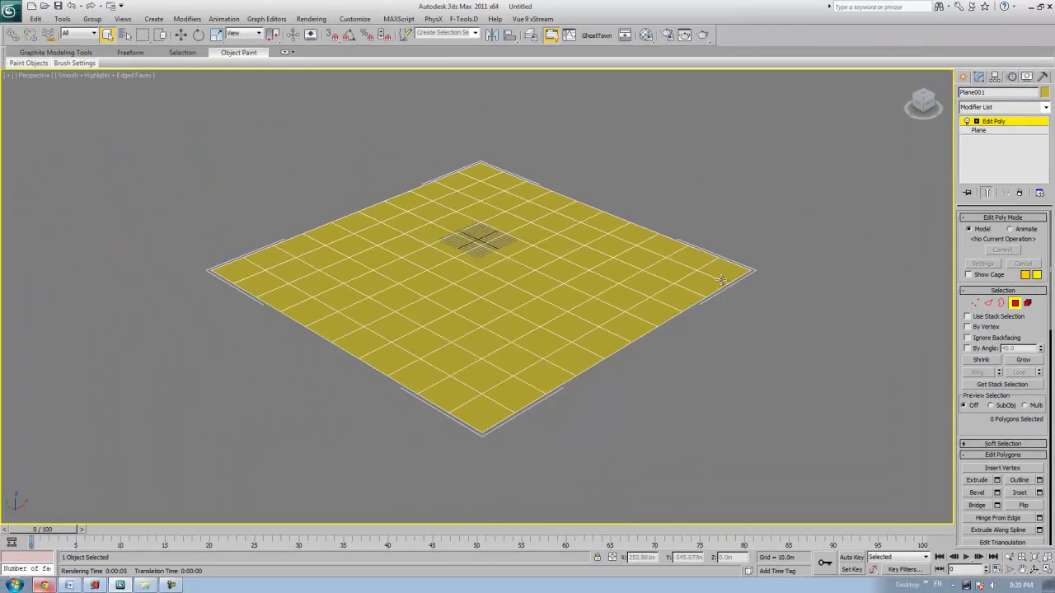
# In the Top view, select the polygons of the plane's two rightmost columns and its entire top row
pyautogui.moveTo(697, 256)
pyautogui.keyDown('alt'); pyautogui.mouseDown(button='middle')
pyautogui.moveTo(701, 269)
pyautogui.moveTo(682, 256)
pyautogui.moveTo(644, 261)
pyautogui.moveTo(596, 288)
pyautogui.mouseUp(button='middle'); pyautogui.keyUp('alt')
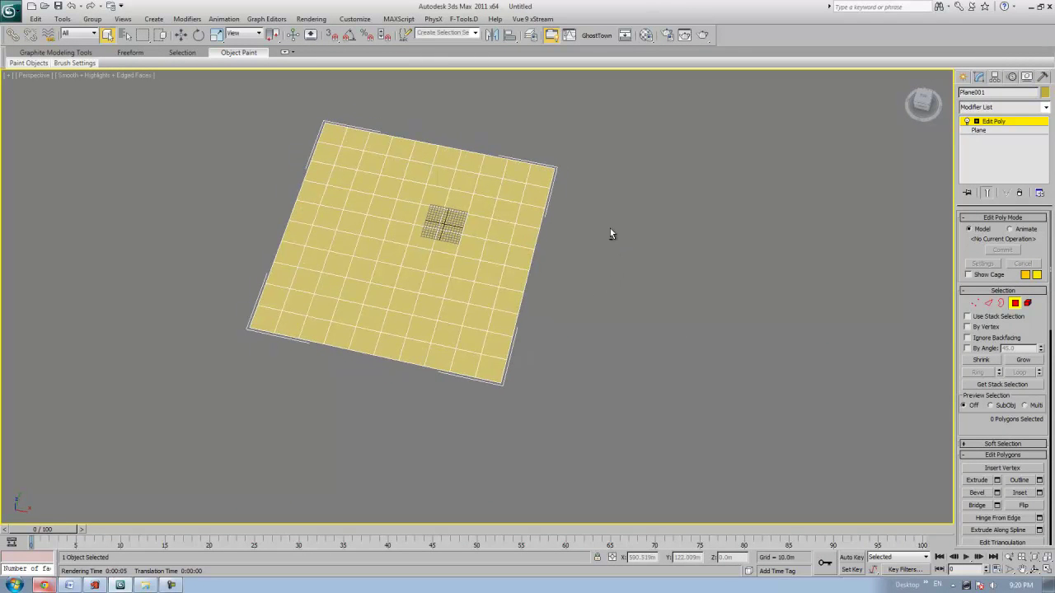
pyautogui.press('t')
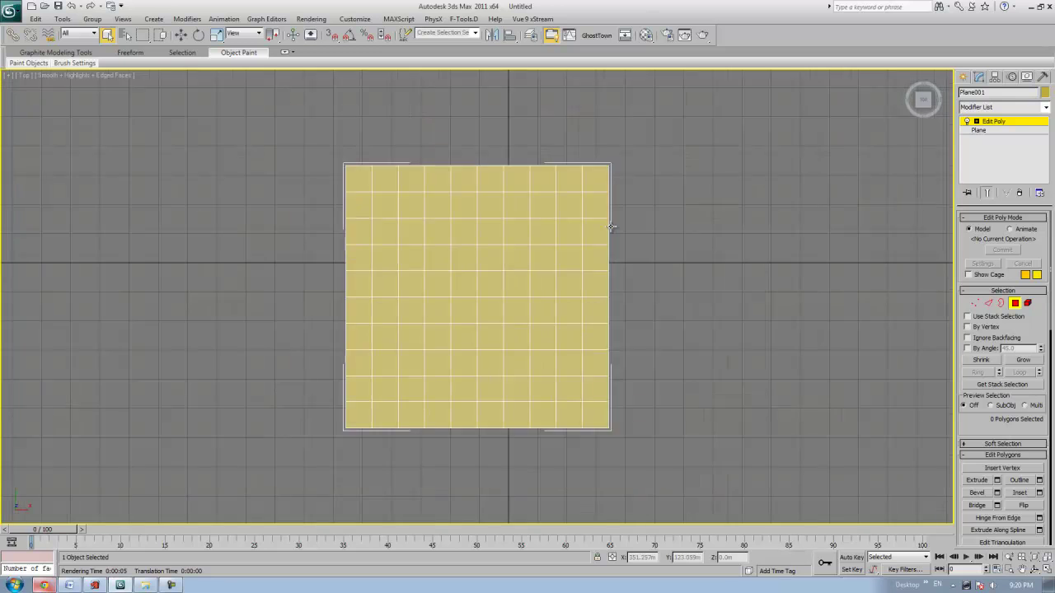
pyautogui.scroll(-2, 611, 226)
pyautogui.moveTo(608, 166); pyautogui.dragTo(539, 401)
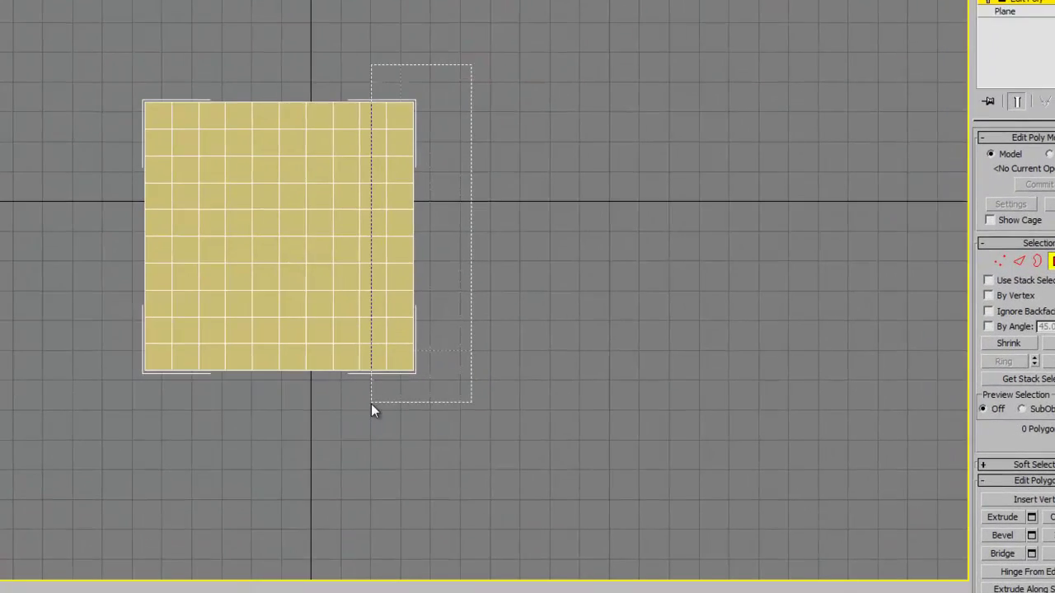
pyautogui.moveTo(371, 409); pyautogui.dragTo(370, 408)
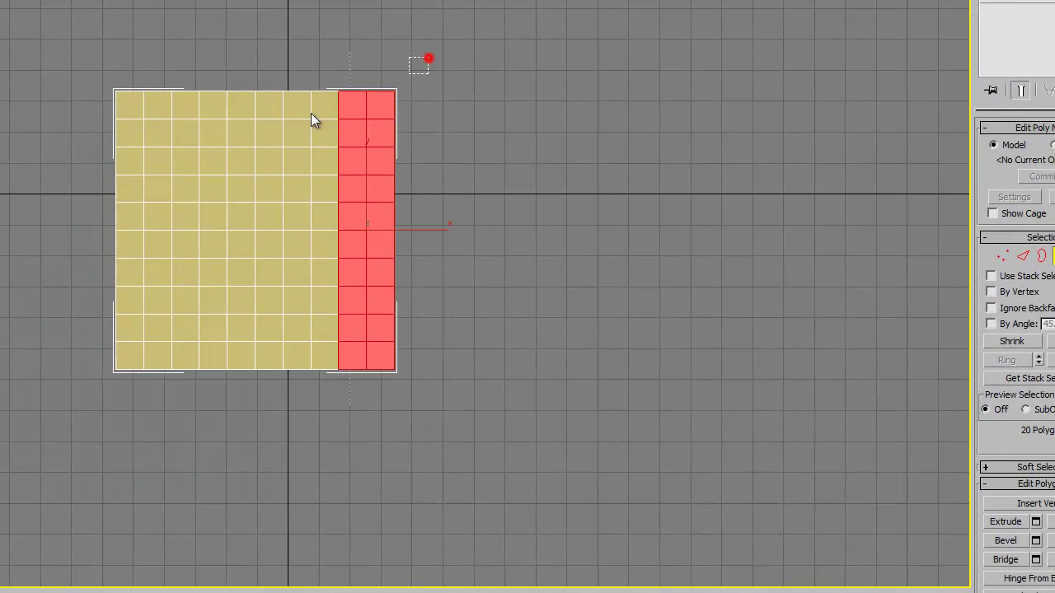
pyautogui.keyDown('ctrl'); pyautogui.moveTo(311, 120); pyautogui.dragTo(97, 116); pyautogui.keyUp('ctrl')
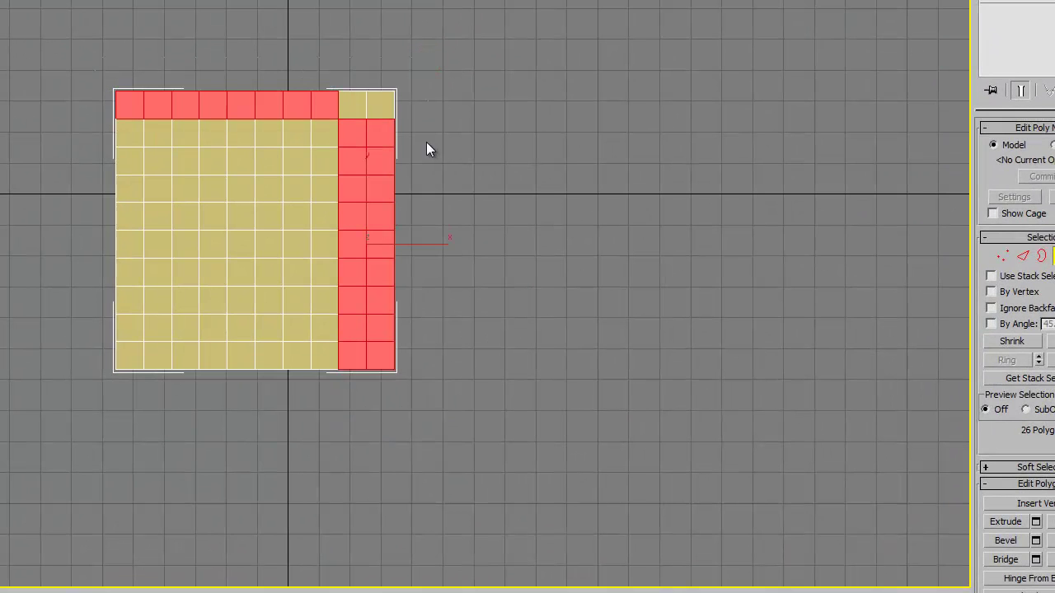
pyautogui.keyDown('ctrl'); pyautogui.moveTo(363, 110); pyautogui.dragTo(364, 115); pyautogui.keyUp('ctrl')
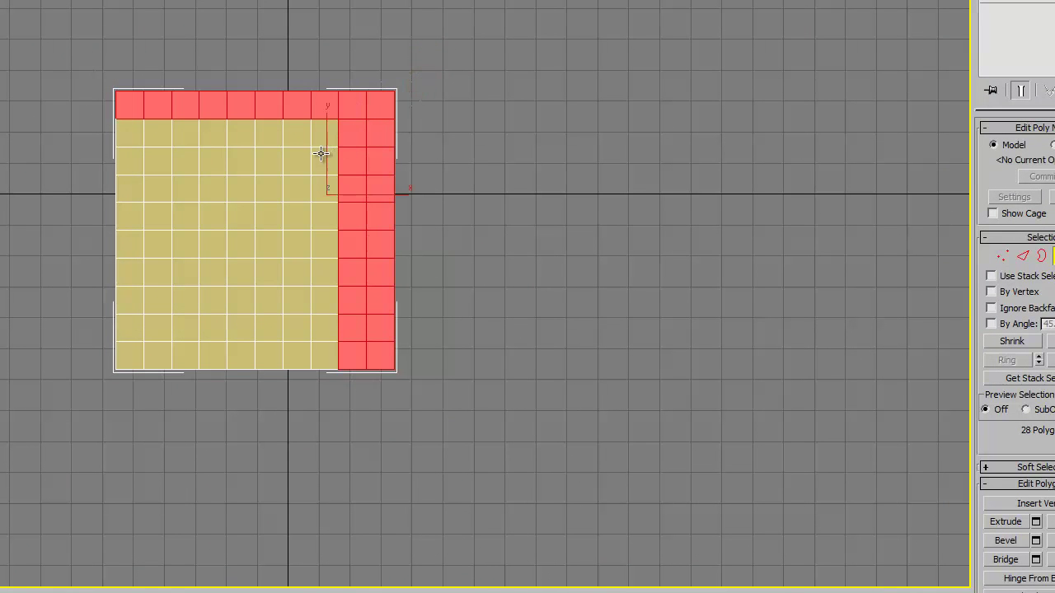
# Add the third and fourth, sixth and seventh, and ninth and tenth polygon rows from the top to the selection
pyautogui.keyDown('ctrl'); pyautogui.moveTo(446, 159); pyautogui.dragTo(106, 198); pyautogui.keyUp('ctrl')
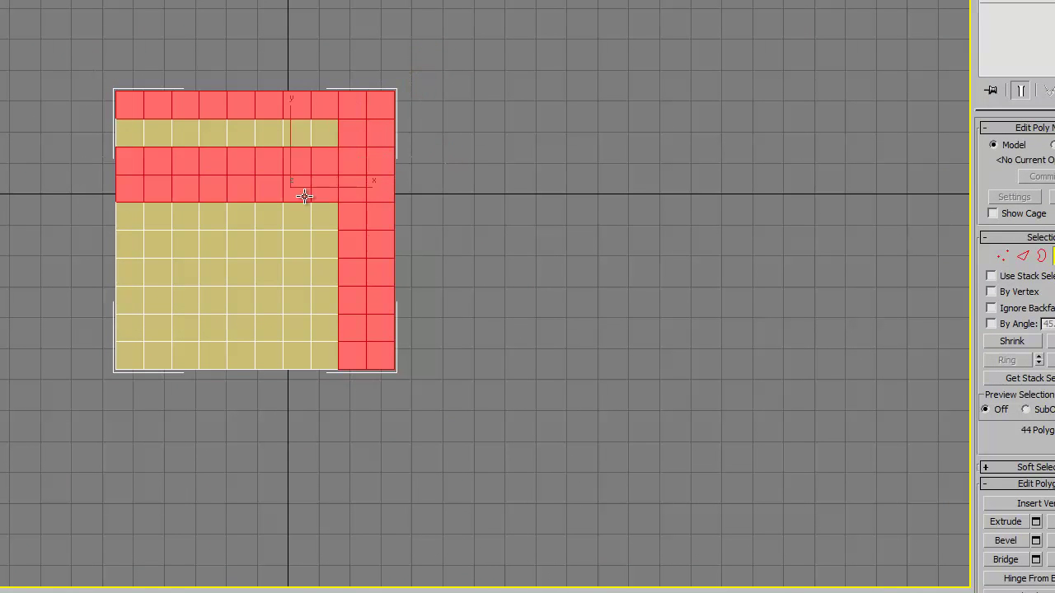
pyautogui.keyDown('ctrl'); pyautogui.moveTo(454, 240); pyautogui.dragTo(88, 273); pyautogui.keyUp('ctrl')
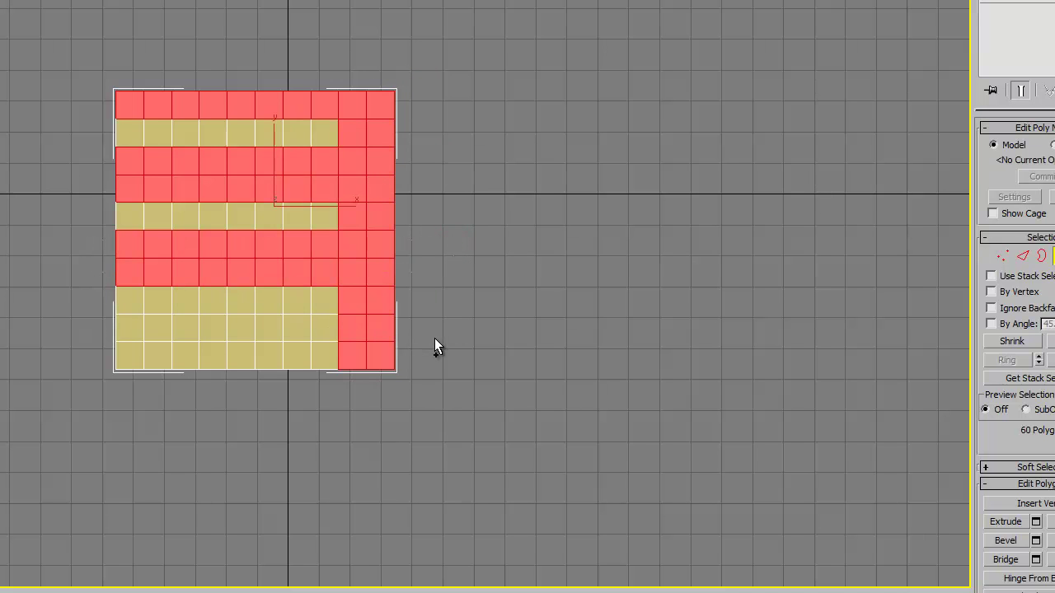
pyautogui.keyDown('ctrl'); pyautogui.moveTo(437, 325); pyautogui.dragTo(77, 361); pyautogui.keyUp('ctrl')
# Add the two leftmost and the fifth and sixth polygon columns to the selection, leaving six two-polygon blocks unselected
pyautogui.keyDown('ctrl'); pyautogui.moveTo(71, 65); pyautogui.dragTo(165, 390); pyautogui.keyUp('ctrl')
pyautogui.keyDown('ctrl'); pyautogui.moveTo(249, 124); pyautogui.dragTo(275, 312); pyautogui.keyUp('ctrl')
pyautogui.hotkey('ctrl', 'z')
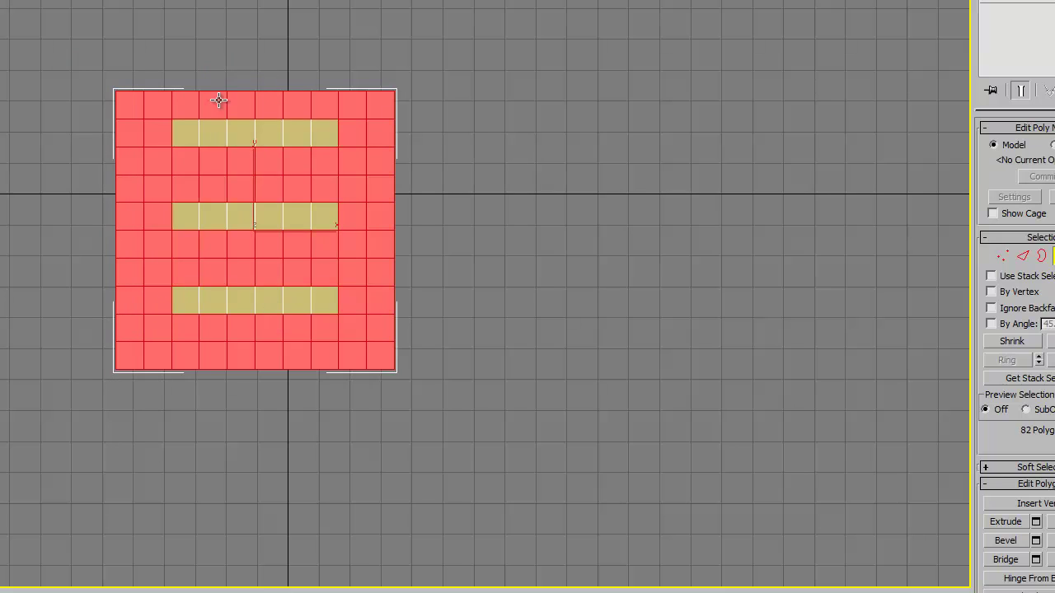
pyautogui.keyDown('ctrl'); pyautogui.moveTo(237, 78); pyautogui.dragTo(277, 344); pyautogui.keyUp('ctrl')
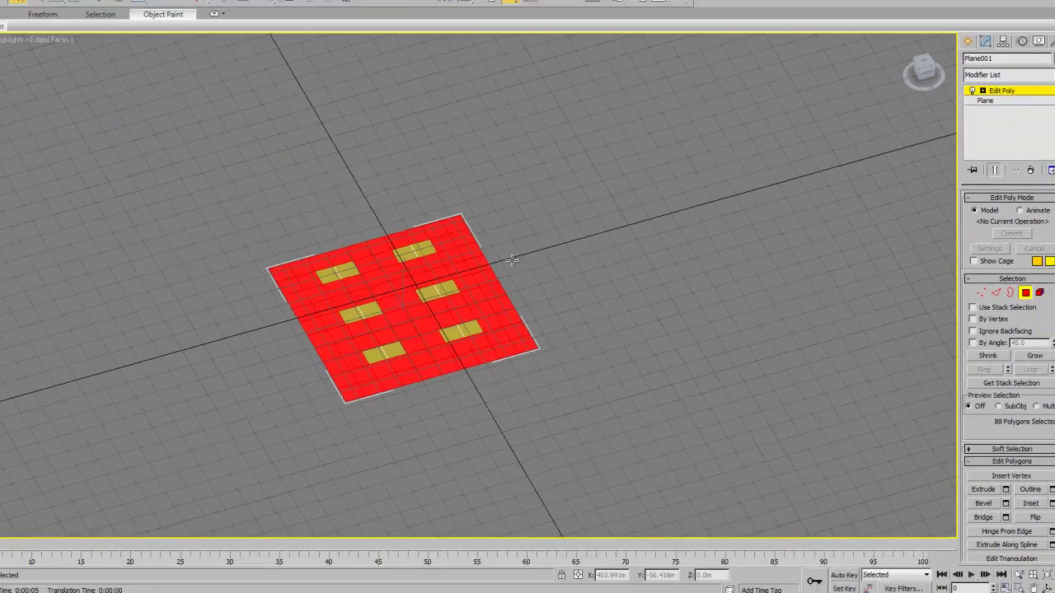
# Return to the Perspective view and apply the Greeble modifier to the selected polygons
pyautogui.press('g')
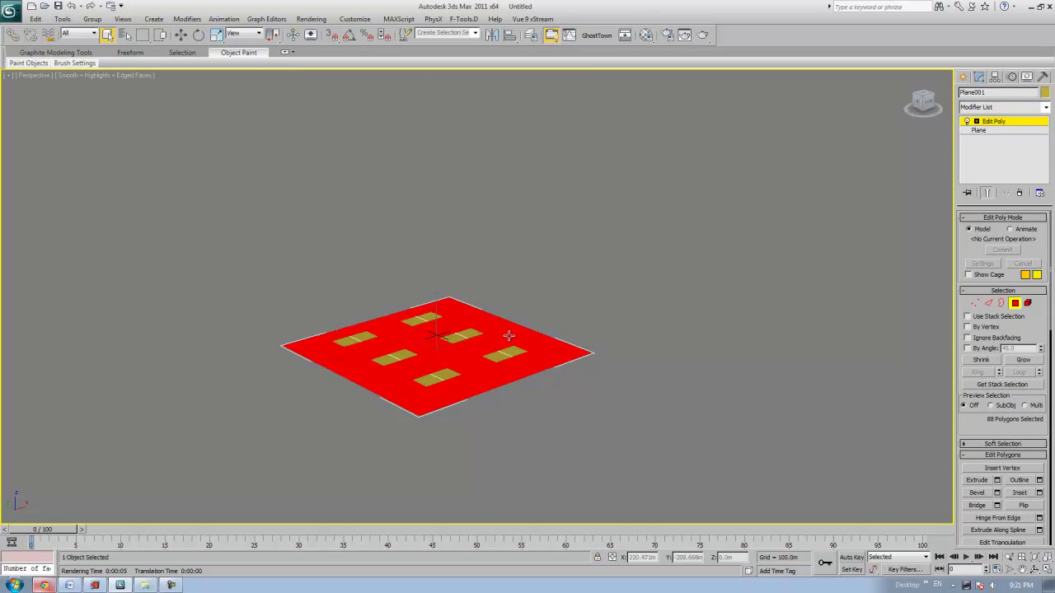
pyautogui.scroll(6, 521, 309)
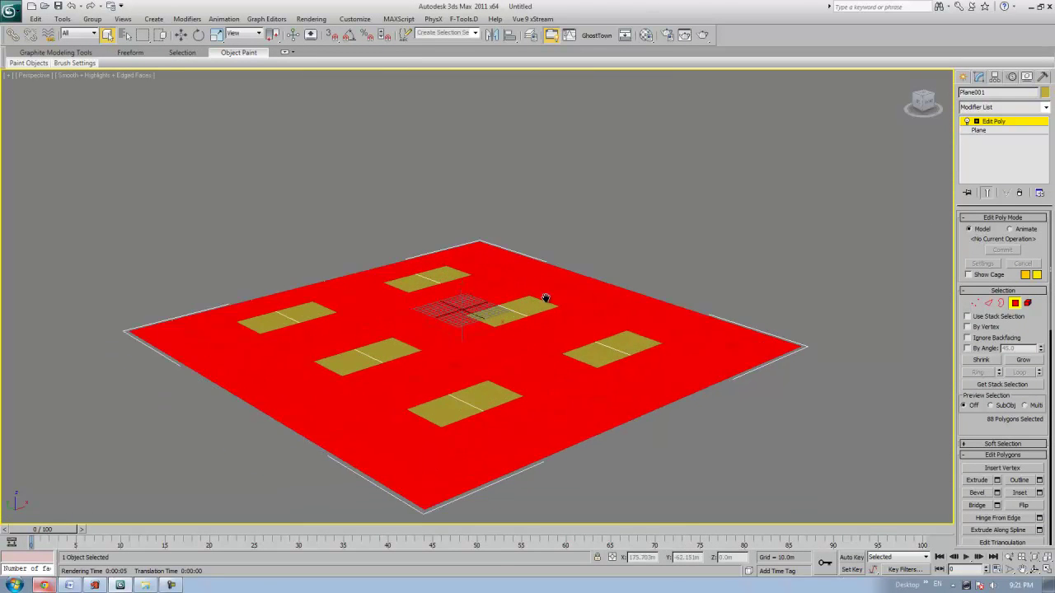
pyautogui.scroll(1, 525, 327)
pyautogui.scroll(-3, 522, 324)
pyautogui.moveTo(523, 325); pyautogui.dragTo(501, 283, button='middle')
pyautogui.scroll(3, 535, 304)
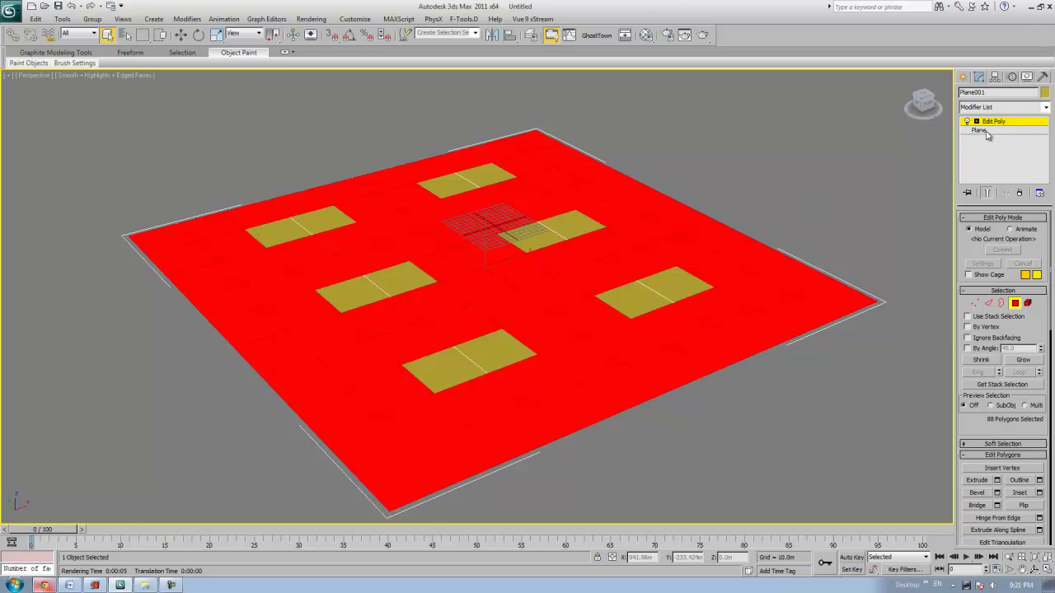
pyautogui.click(1006, 111)
pyautogui.moveTo(1046, 211); pyautogui.dragTo(1050, 278)
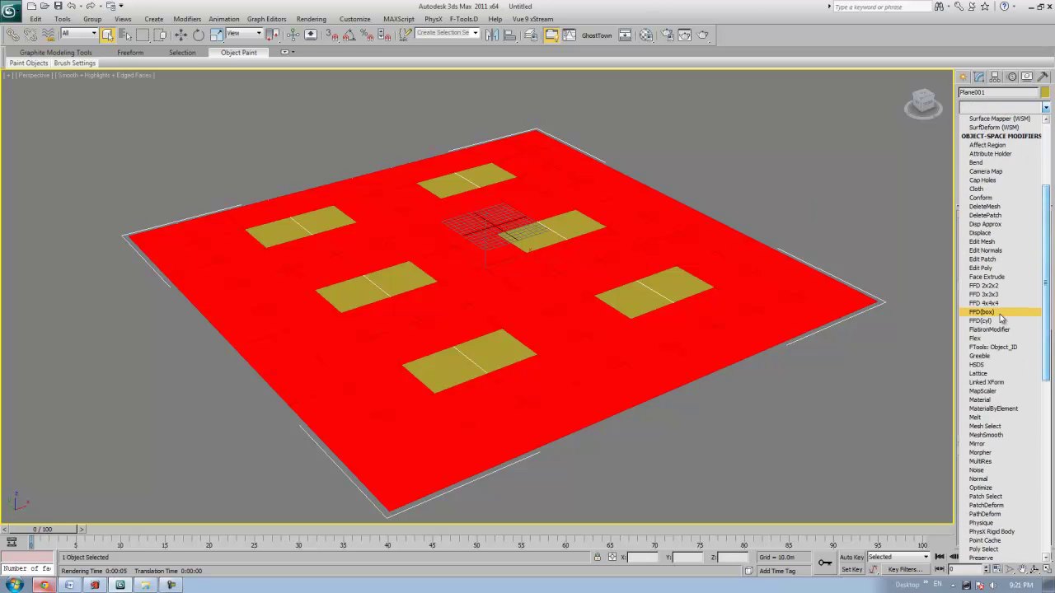
pyautogui.click(979, 357)
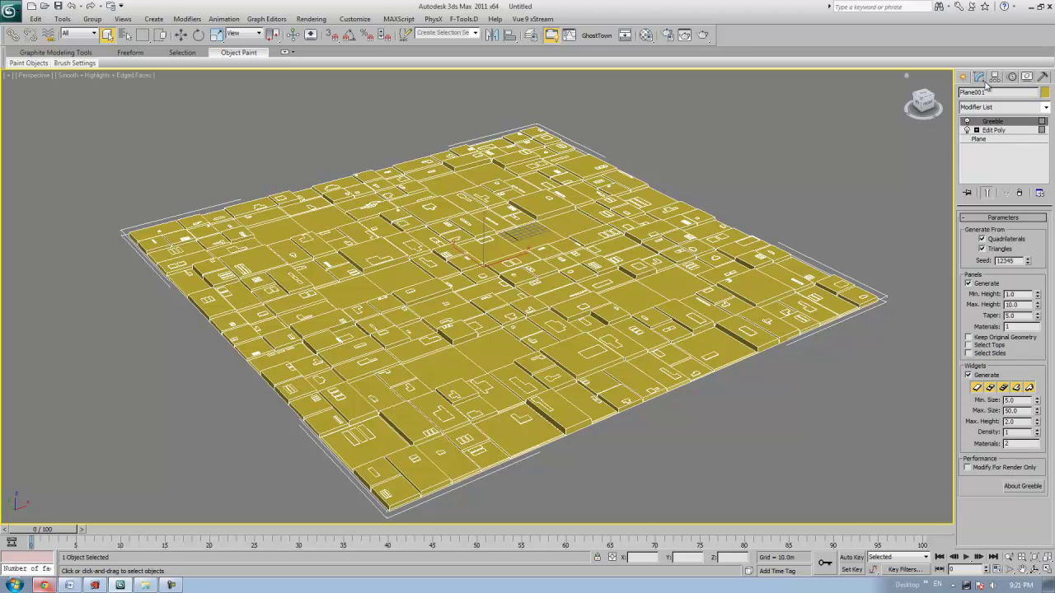
# Set the Greeble panels' minimum height to 10 and maximum height to 50
pyautogui.doubleClick(1012, 294)
pyautogui.doubleClick(1023, 304)
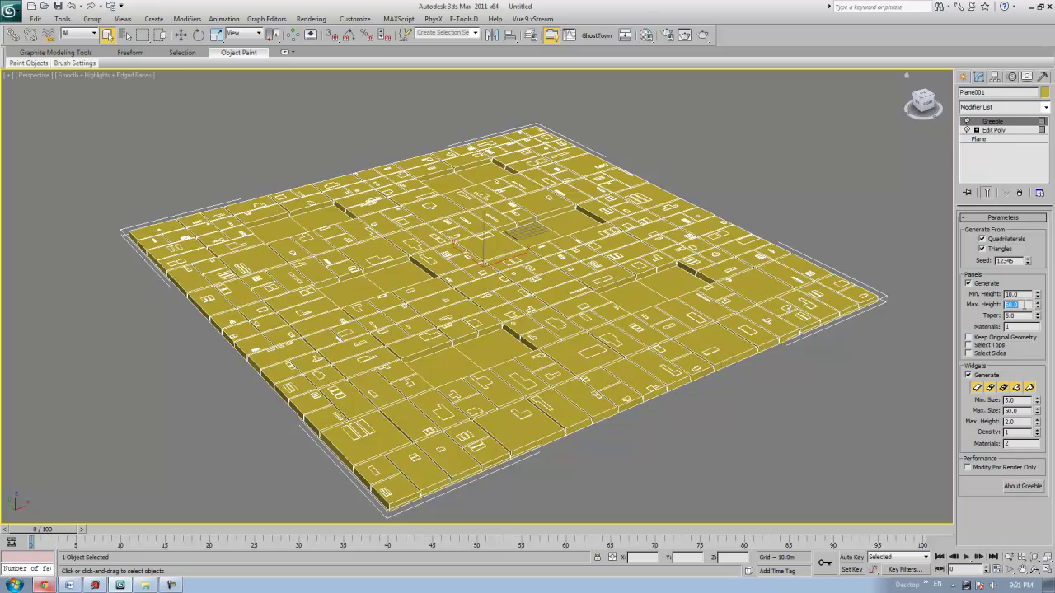
pyautogui.write('50')
pyautogui.press('Return')
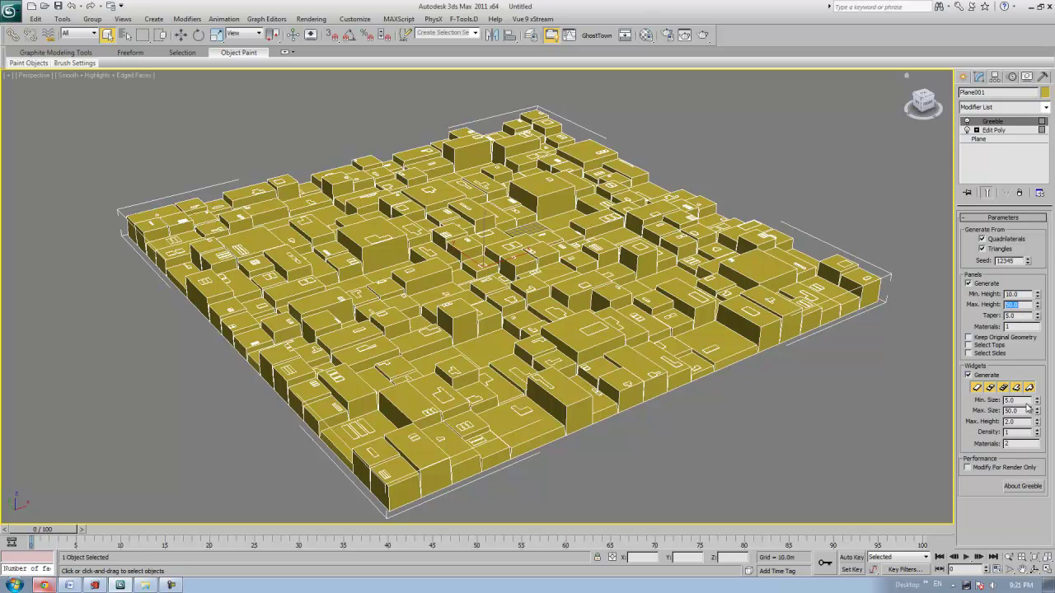
# Enable the Greeble modifier's Select Tops option and add a second Greeble modifier above it
pyautogui.click(1020, 363)
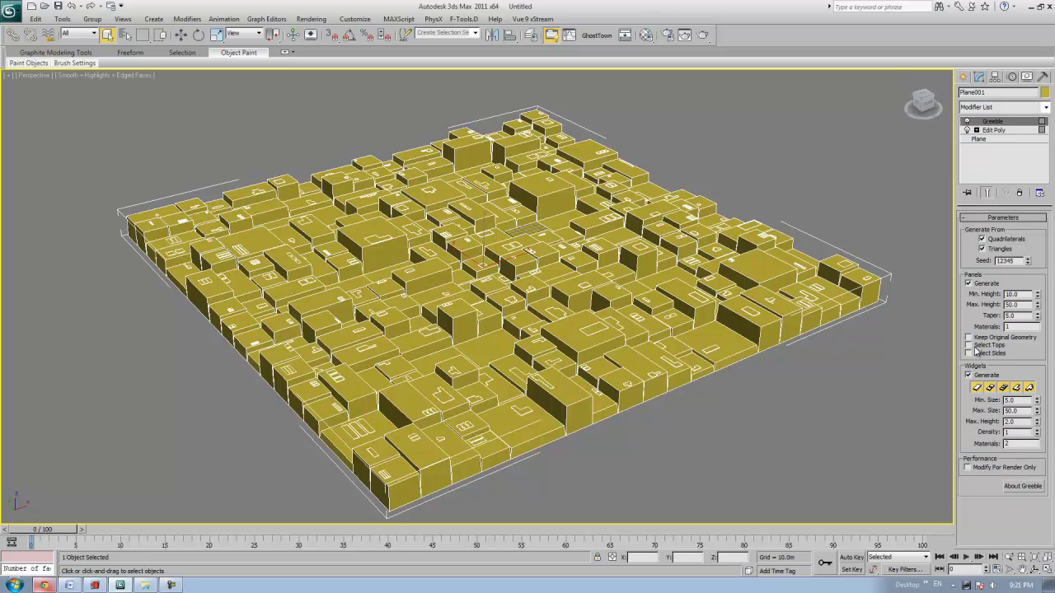
pyautogui.moveTo(742, 310); pyautogui.dragTo(686, 299, button='middle')
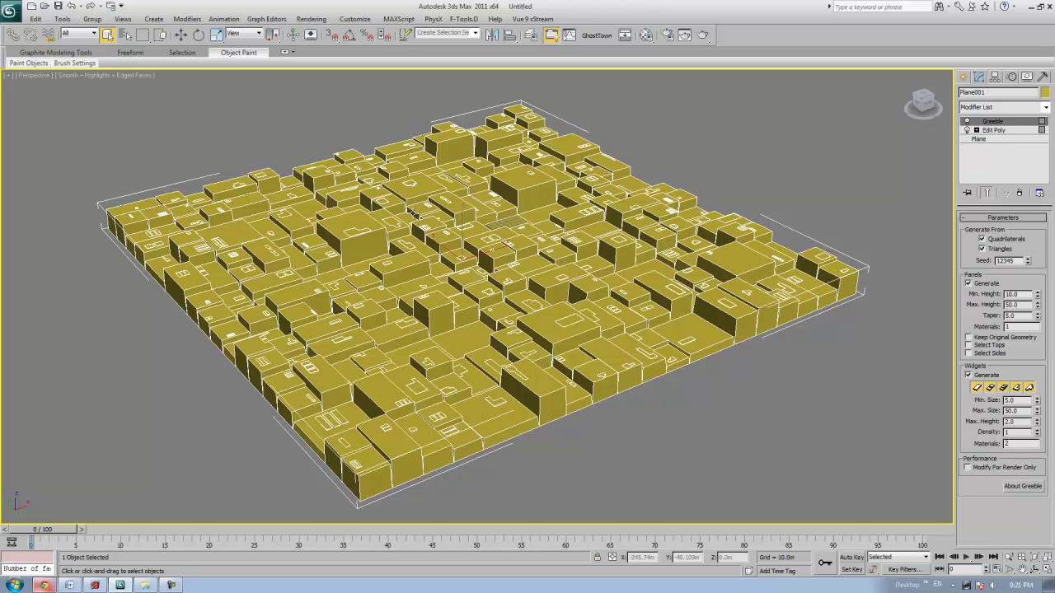
pyautogui.moveTo(591, 274); pyautogui.dragTo(553, 283, button='middle')
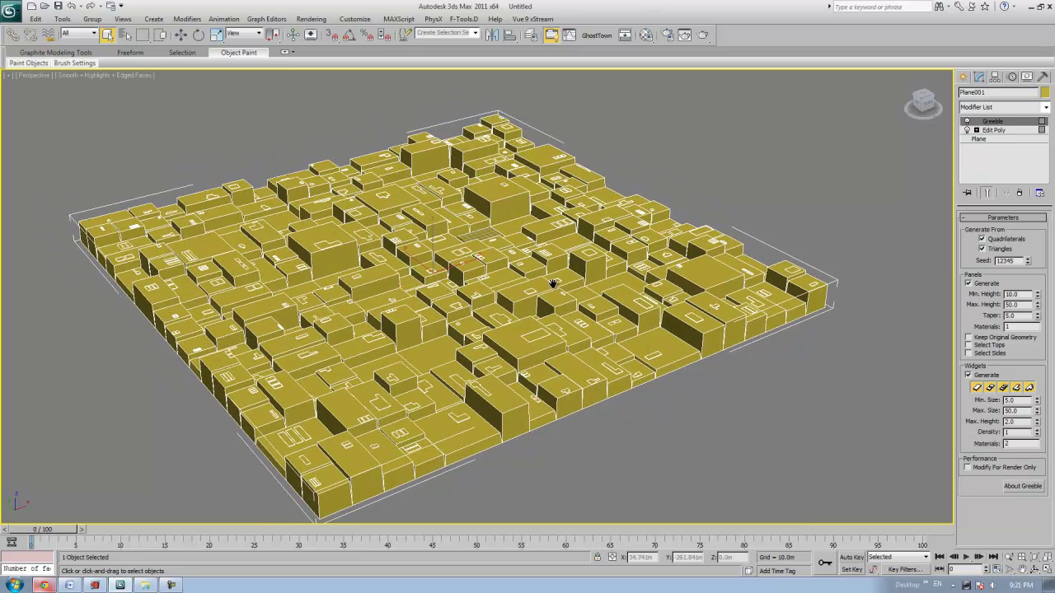
pyautogui.click(969, 345)
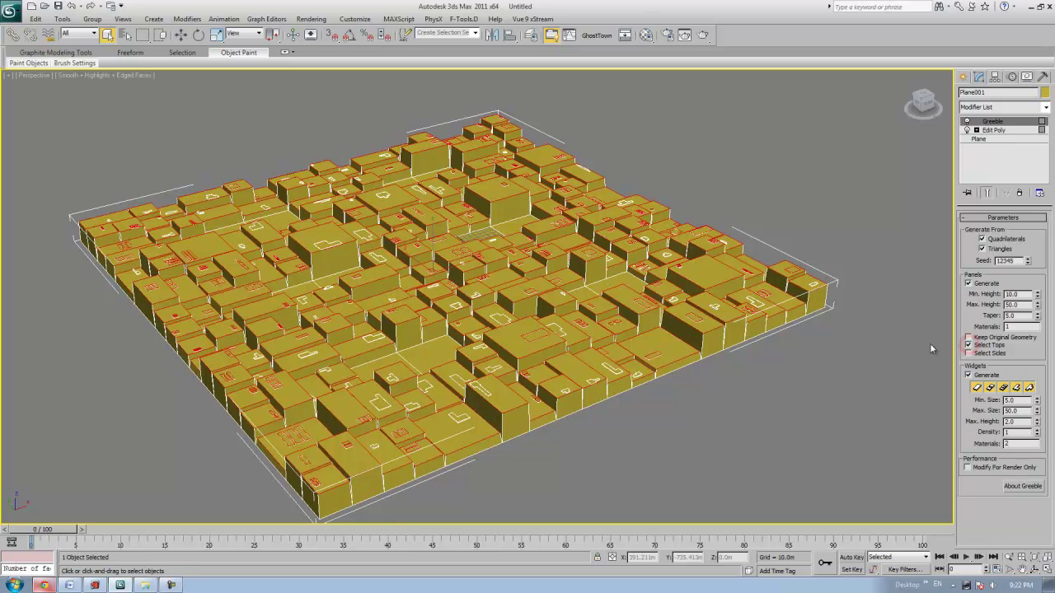
pyautogui.click(1022, 108)
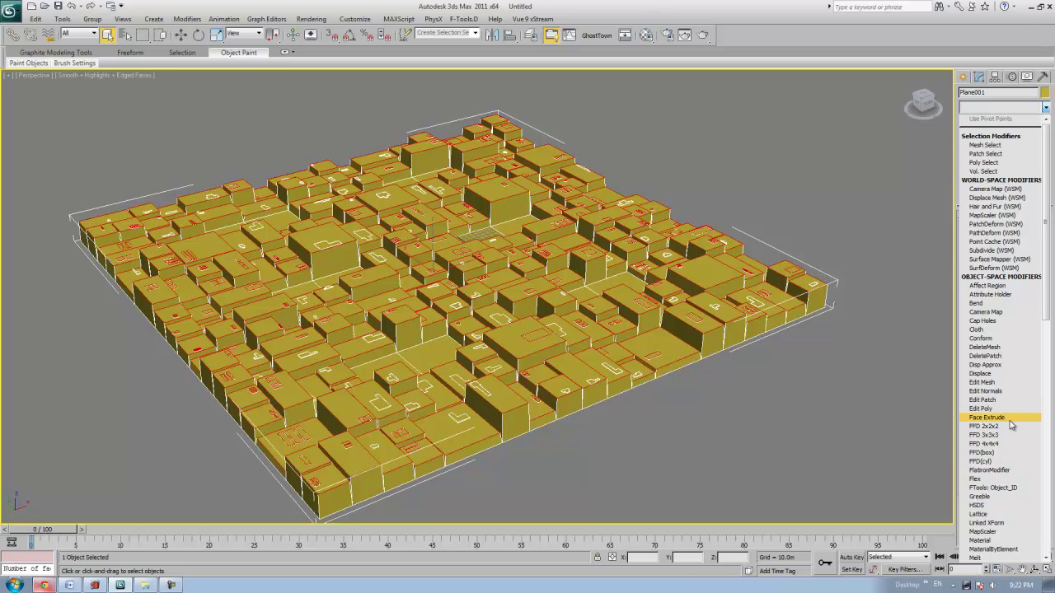
pyautogui.click(993, 496)
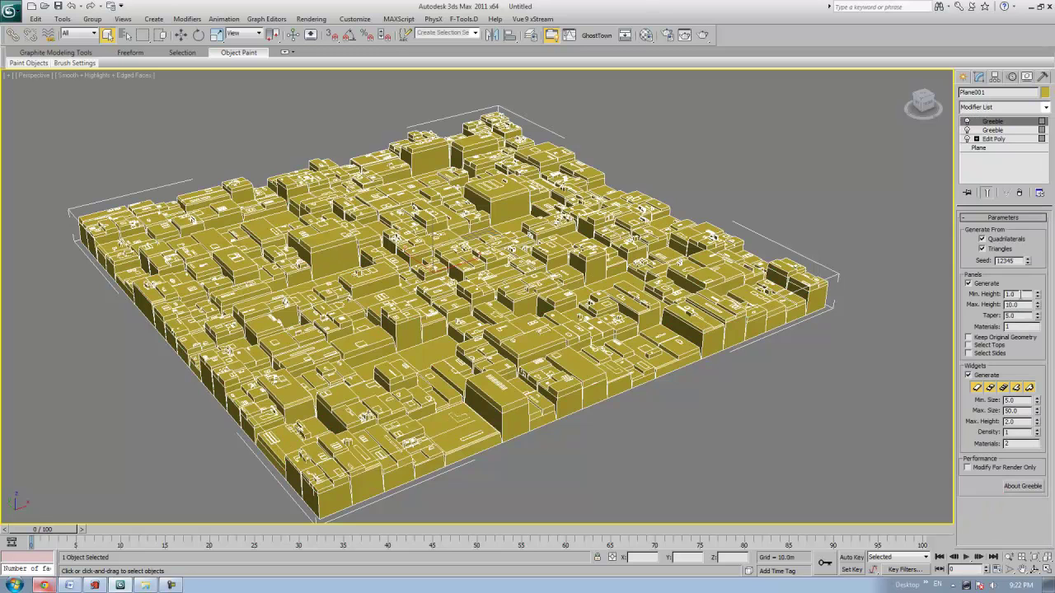
# Set the second Greeble modifier's panel minimum height to 10 and maximum height to 100
pyautogui.doubleClick(1022, 293)
pyautogui.write('10')
pyautogui.doubleClick(1026, 305)
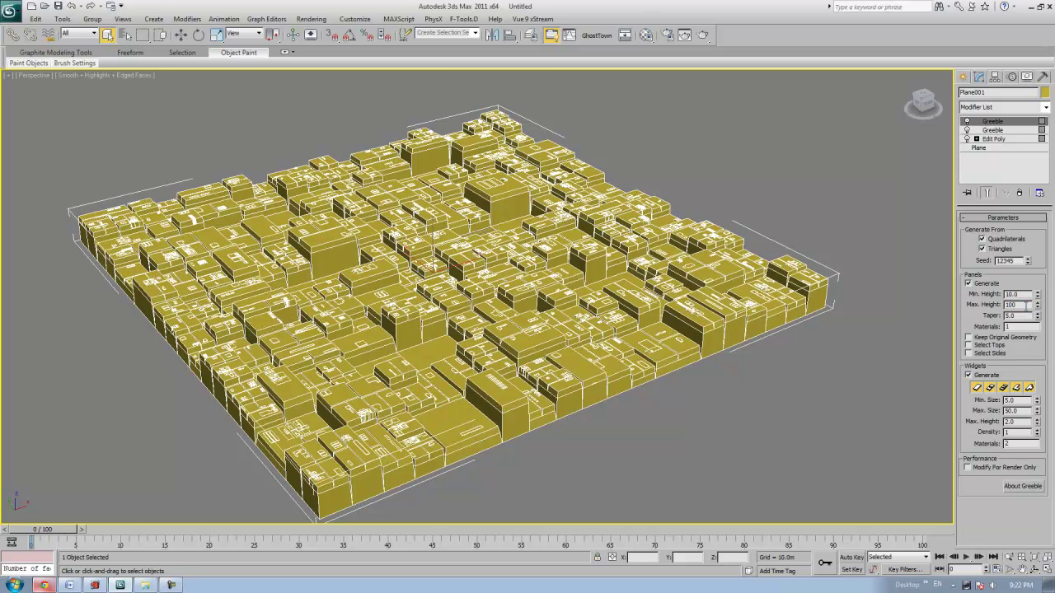
pyautogui.write('100')
pyautogui.press('Return')
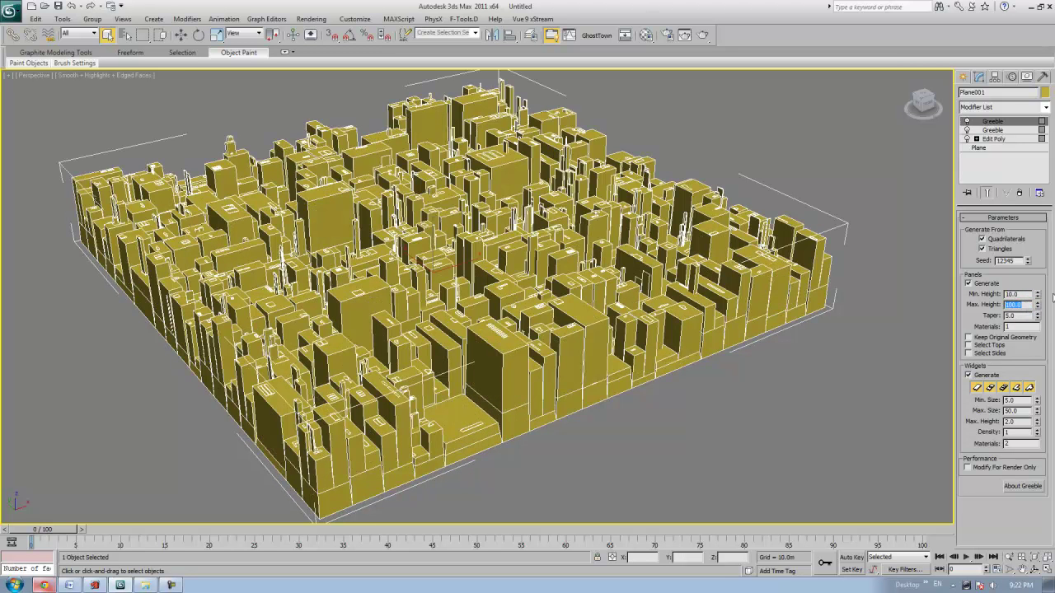
# Set the second Greeble modifier's widget minimum size to 20 and maximum size to 100
pyautogui.doubleClick(1028, 400)
pyautogui.doubleClick(1022, 411)
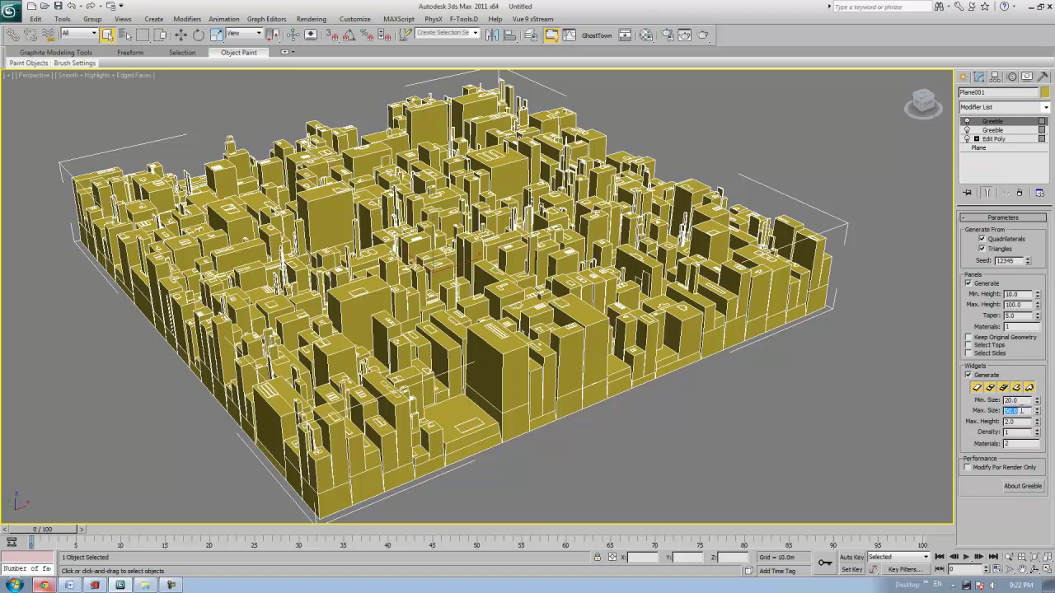
pyautogui.press('Return')
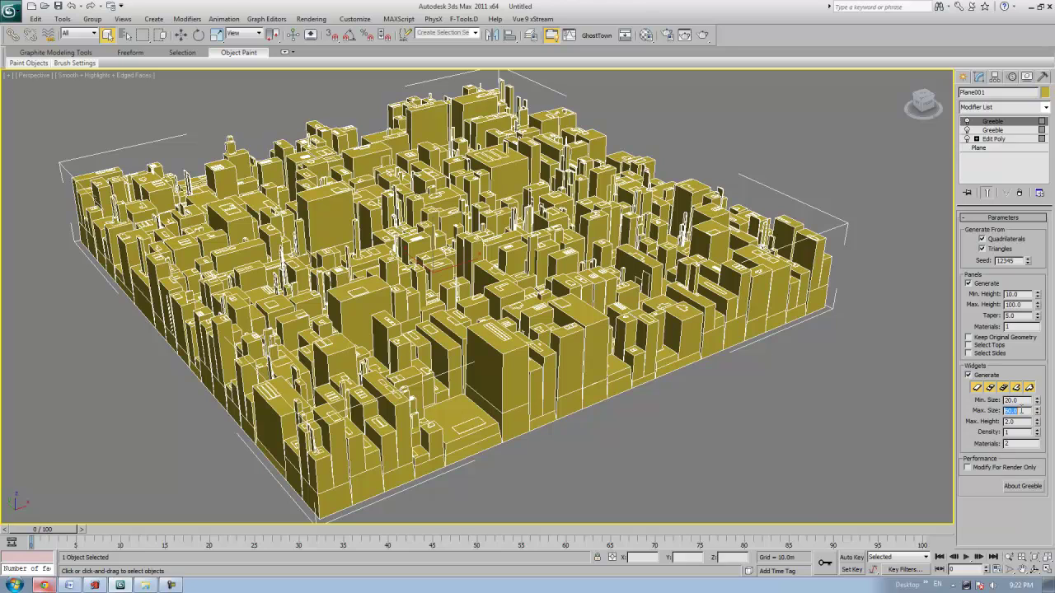
pyautogui.keyDown('alt'); pyautogui.moveTo(775, 357); pyautogui.dragTo(734, 325, button='middle'); pyautogui.keyUp('alt')
pyautogui.moveTo(733, 325); pyautogui.dragTo(632, 284, button='middle')
pyautogui.press('alt')
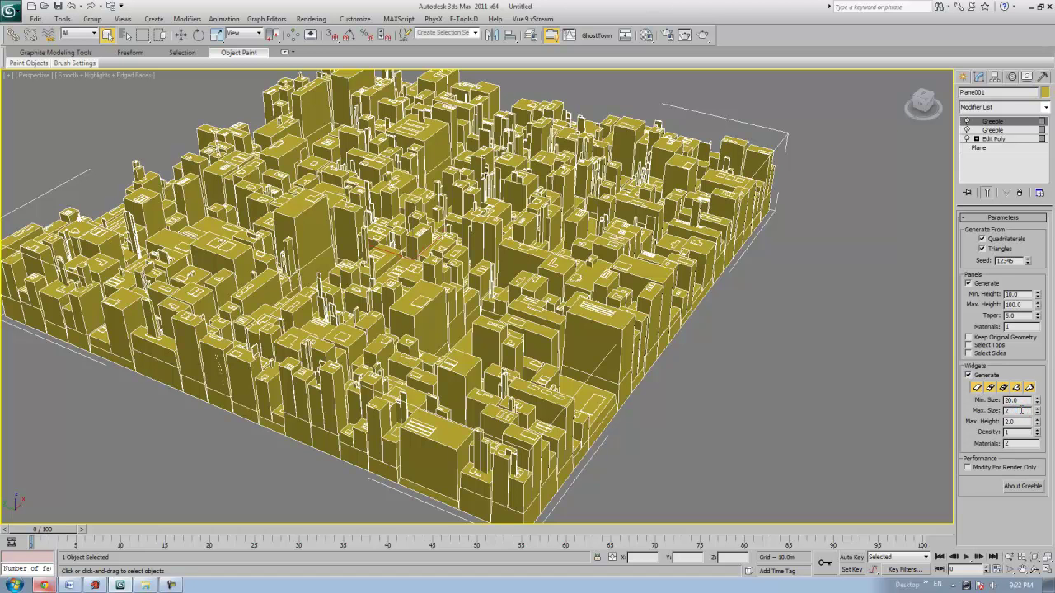
pyautogui.press('Return')
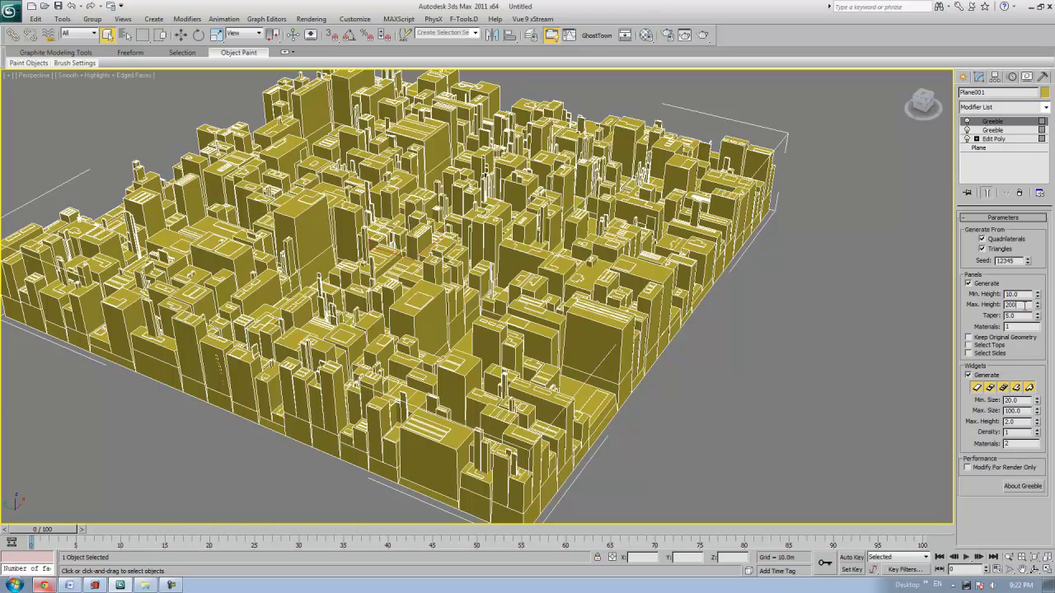
# Set the second Greeble modifier's maximum panel height to 200 and inspect the resulting city from several angles
pyautogui.click(1024, 305)
pyautogui.write('200')
pyautogui.press('Return')
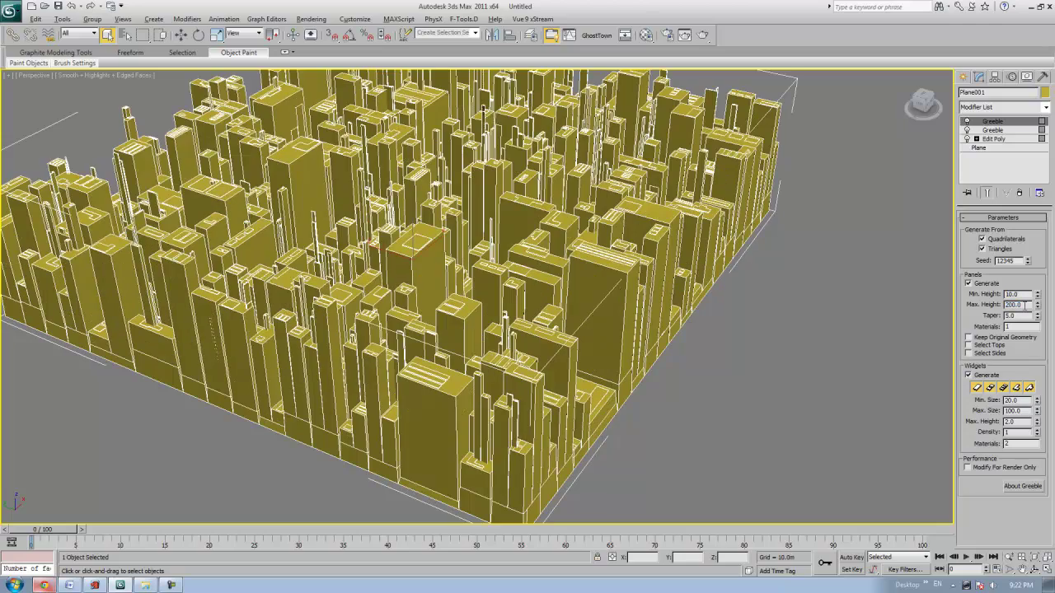
pyautogui.keyDown('alt'); pyautogui.moveTo(760, 286); pyautogui.dragTo(684, 273, button='middle'); pyautogui.keyUp('alt')
pyautogui.keyDown('alt'); pyautogui.moveTo(873, 307); pyautogui.dragTo(651, 305, button='middle'); pyautogui.keyUp('alt')
pyautogui.scroll(-6, 575, 265)
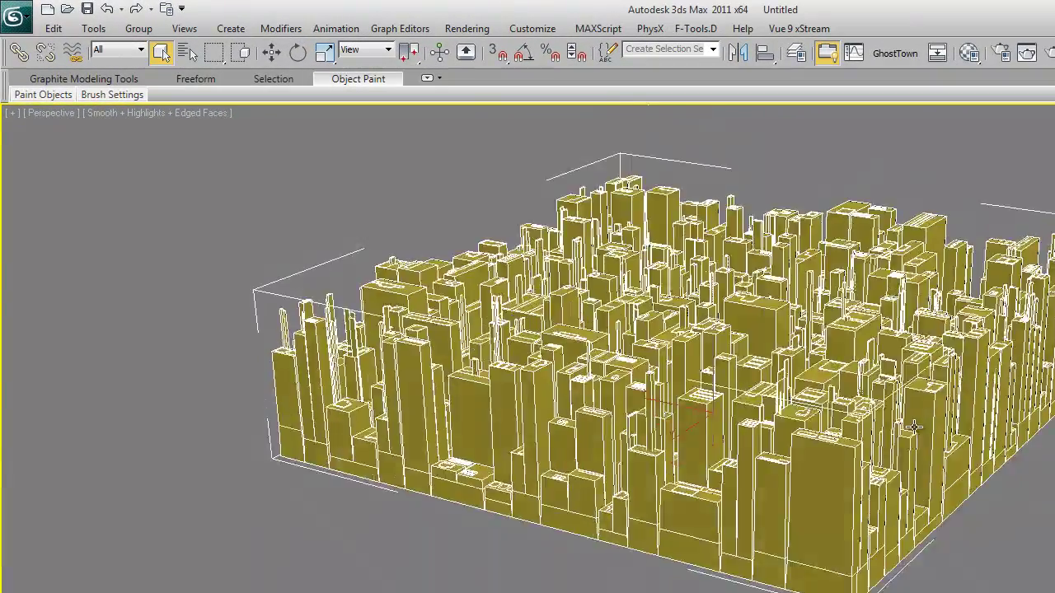
pyautogui.keyDown('alt'); pyautogui.moveTo(914, 427); pyautogui.dragTo(912, 448, button='middle'); pyautogui.keyUp('alt')
pyautogui.keyDown('alt'); pyautogui.moveTo(757, 442); pyautogui.dragTo(855, 455, button='middle'); pyautogui.keyUp('alt')
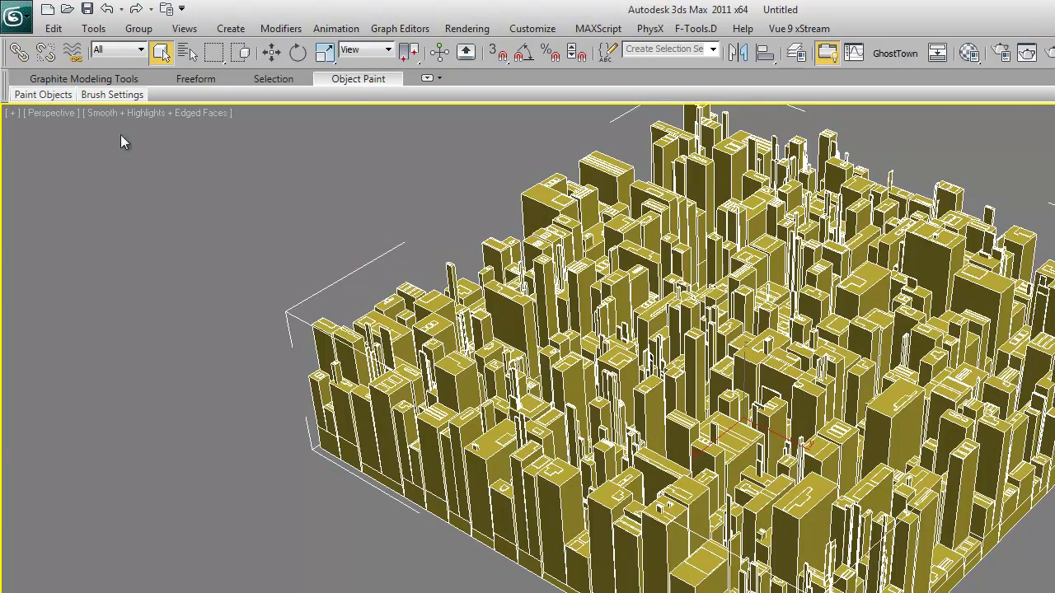
# Reset the scene without saving the changes
pyautogui.click(15, 15)
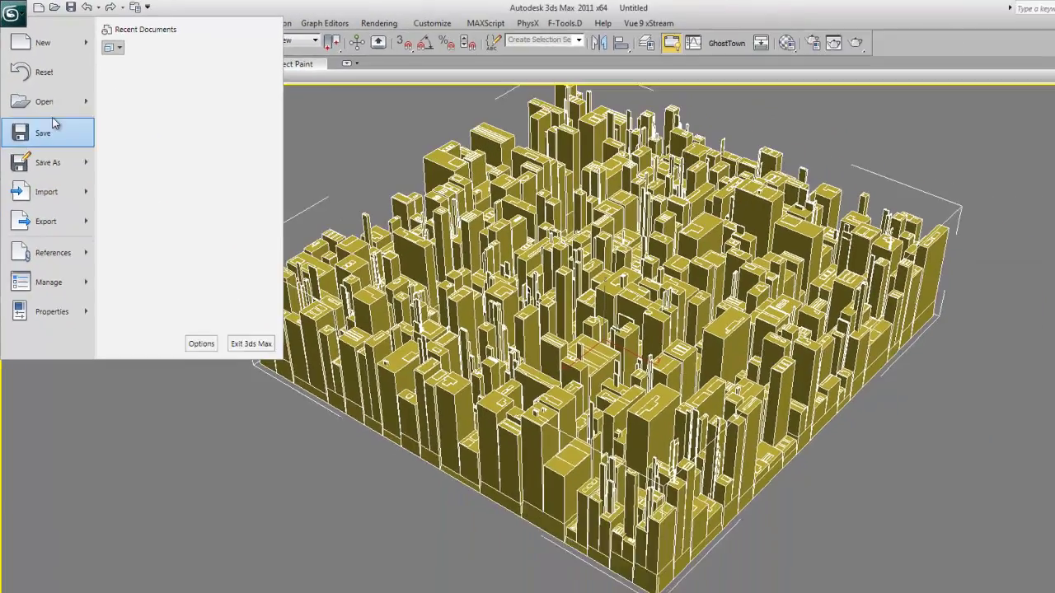
pyautogui.click(63, 97)
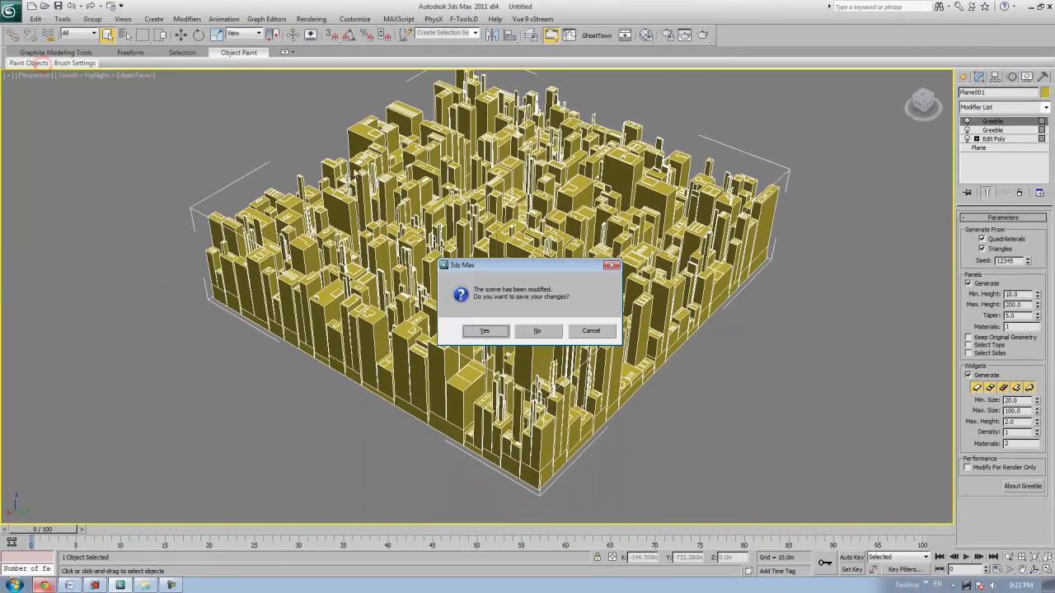
pyautogui.click(537, 330)
pyautogui.click(498, 314)
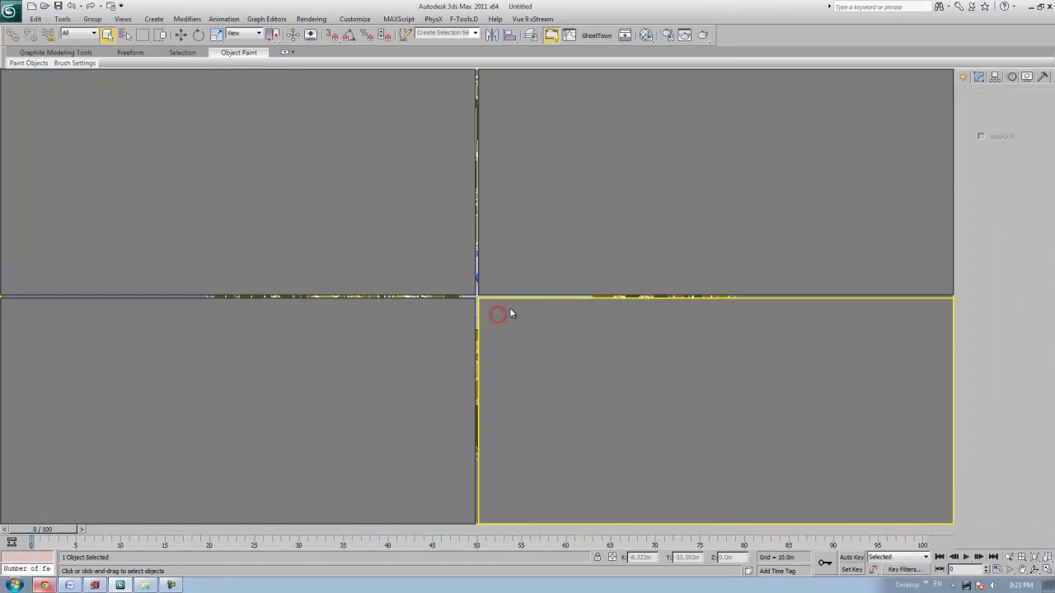
# Create a plane about 261 m long and 157 m wide in the Perspective view
pyautogui.click(1030, 194)
pyautogui.scroll(-4, 734, 375)
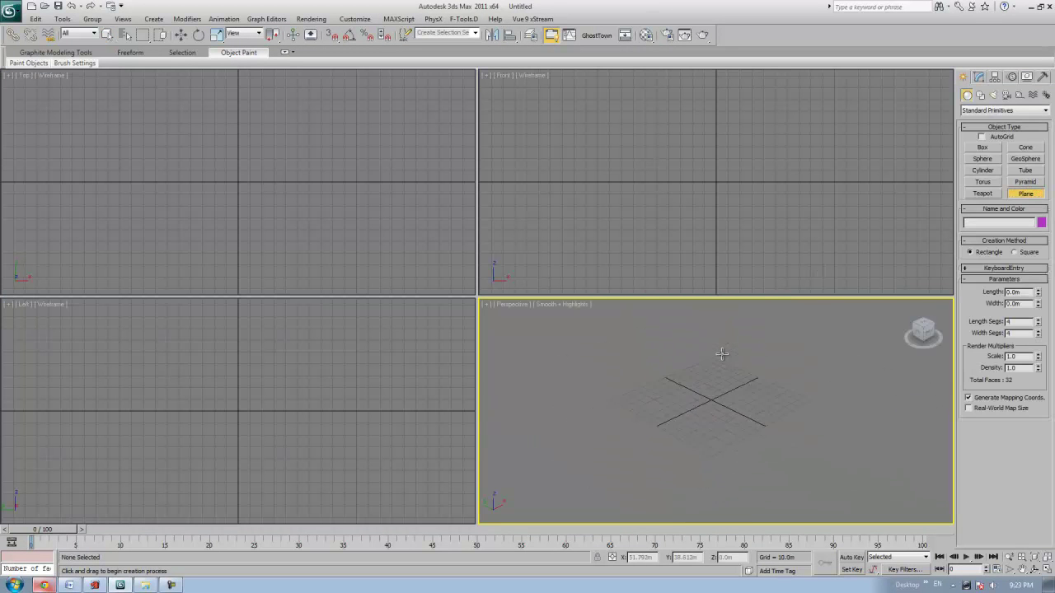
pyautogui.moveTo(674, 337); pyautogui.dragTo(759, 494)
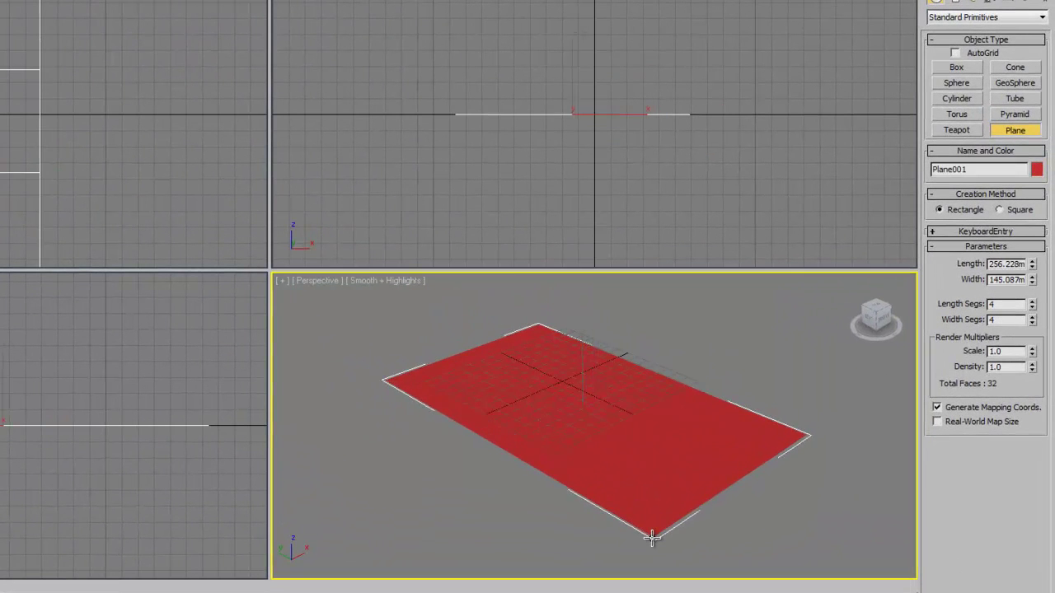
pyautogui.moveTo(652, 538); pyautogui.dragTo(647, 548)
pyautogui.moveTo(700, 486); pyautogui.dragTo(671, 469, button='middle')
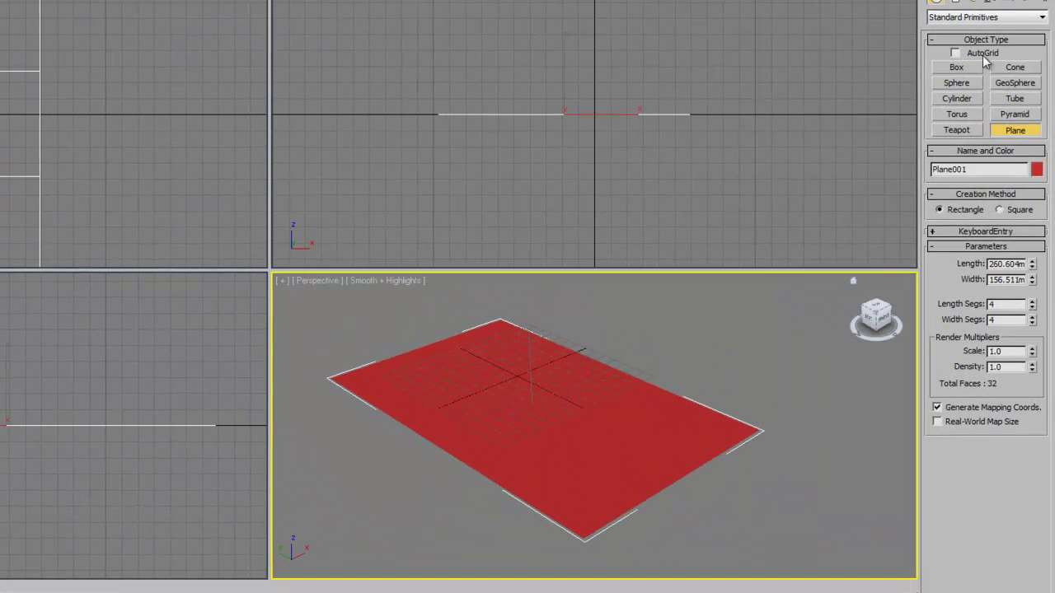
# Display edged faces and set the plane's length and width segments to 10 each
pyautogui.click(955, 0)
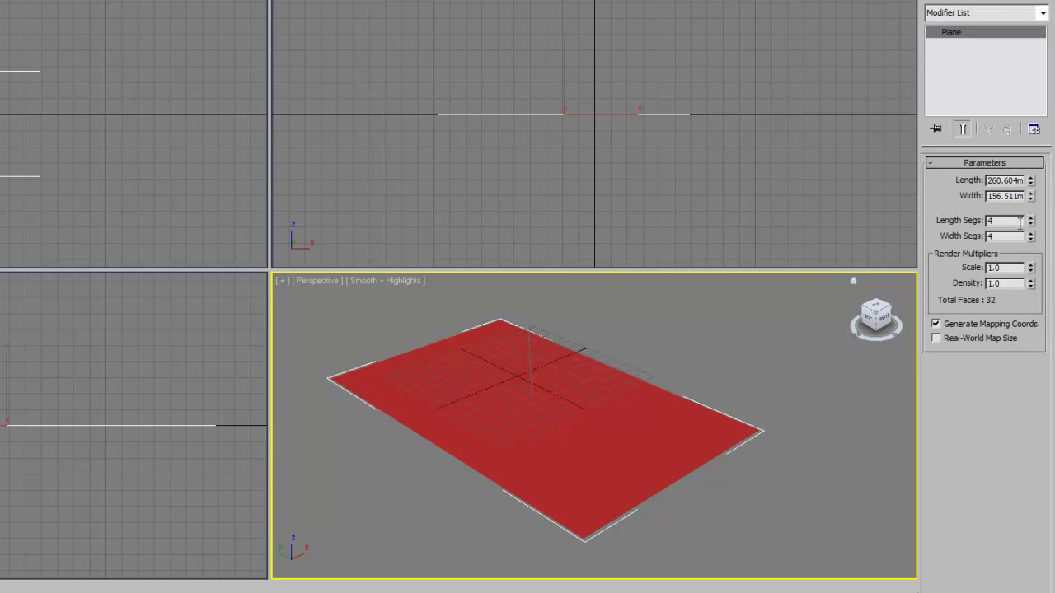
pyautogui.press('F4')
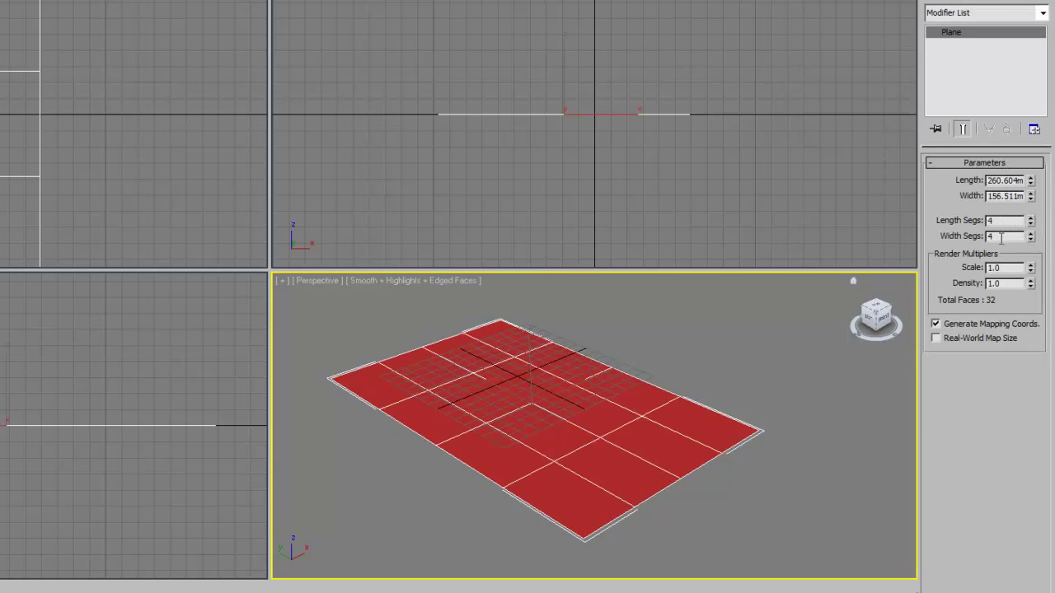
pyautogui.doubleClick(1012, 219)
pyautogui.write('10')
pyautogui.doubleClick(997, 237)
pyautogui.write('10')
pyautogui.press('Return')
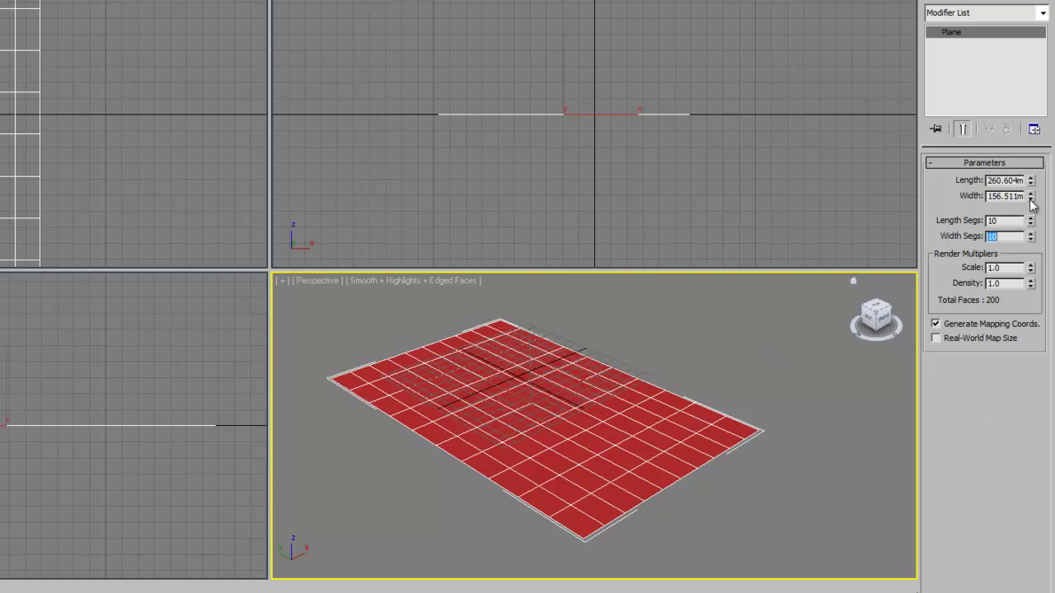
# Lengthen the plane to about 552 m and maximize the Perspective view
pyautogui.moveTo(1031, 183); pyautogui.dragTo(1031, 128)
pyautogui.keyDown('alt'); pyautogui.moveTo(668, 393); pyautogui.dragTo(643, 376, button='middle'); pyautogui.keyUp('alt')
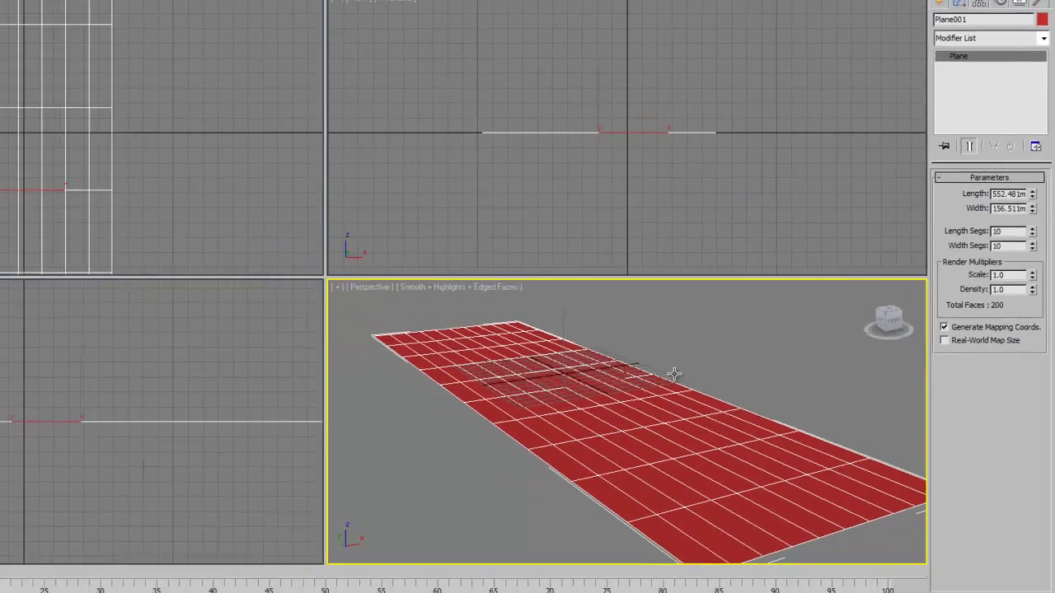
pyautogui.hotkey('alt', 'w')
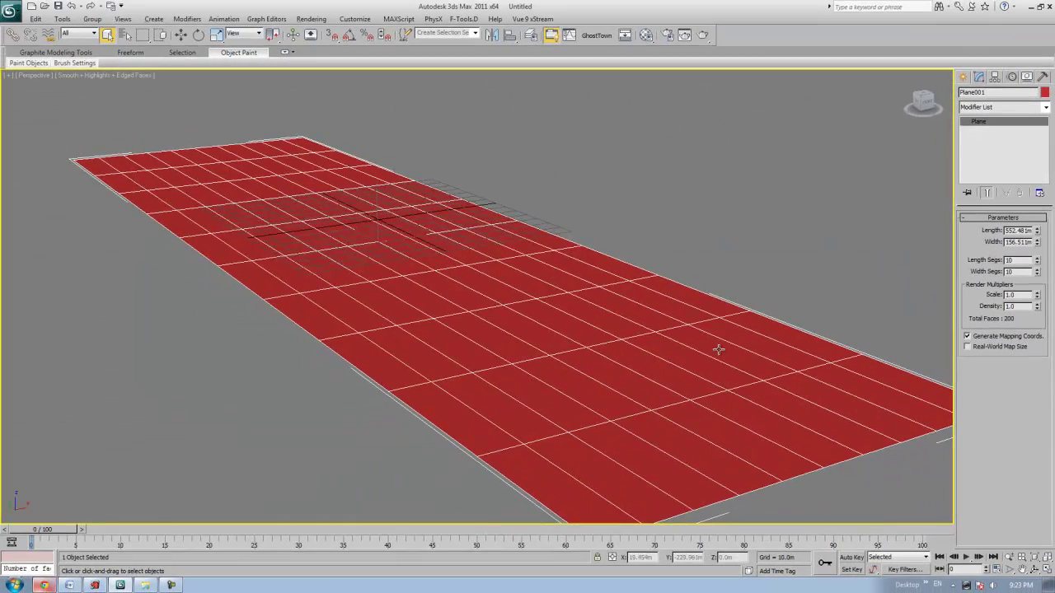
pyautogui.keyDown('alt'); pyautogui.moveTo(719, 349); pyautogui.dragTo(673, 359, button='middle'); pyautogui.keyUp('alt')
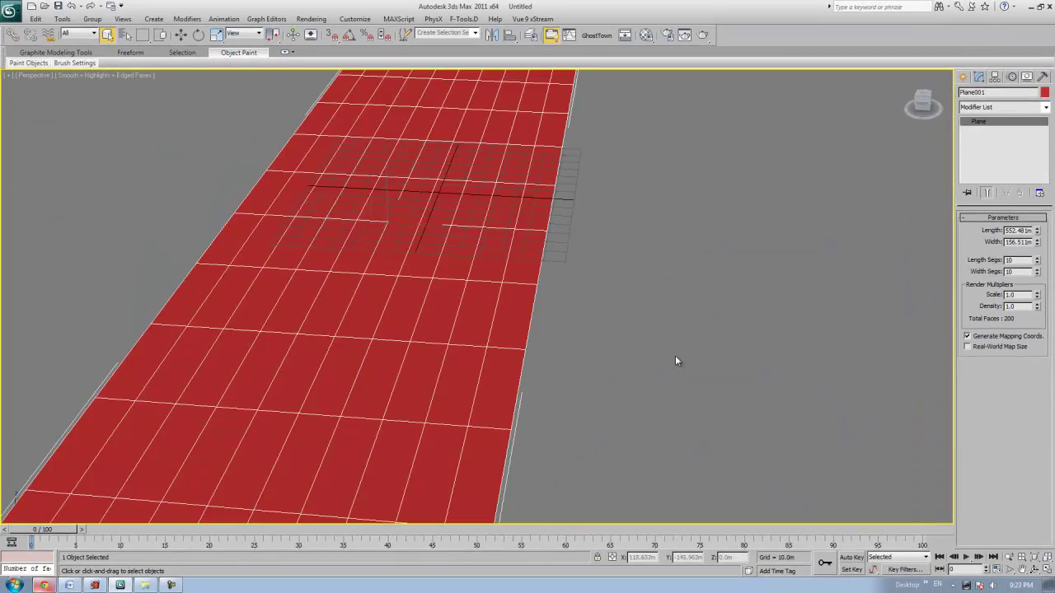
pyautogui.moveTo(617, 341)
pyautogui.keyDown('alt'); pyautogui.mouseDown(button='middle')
pyautogui.moveTo(679, 332)
pyautogui.moveTo(619, 325)
pyautogui.mouseUp(button='middle'); pyautogui.keyUp('alt')
# Add a Noise modifier to the plane and set its Z strength to 50 m
pyautogui.click(1045, 108)
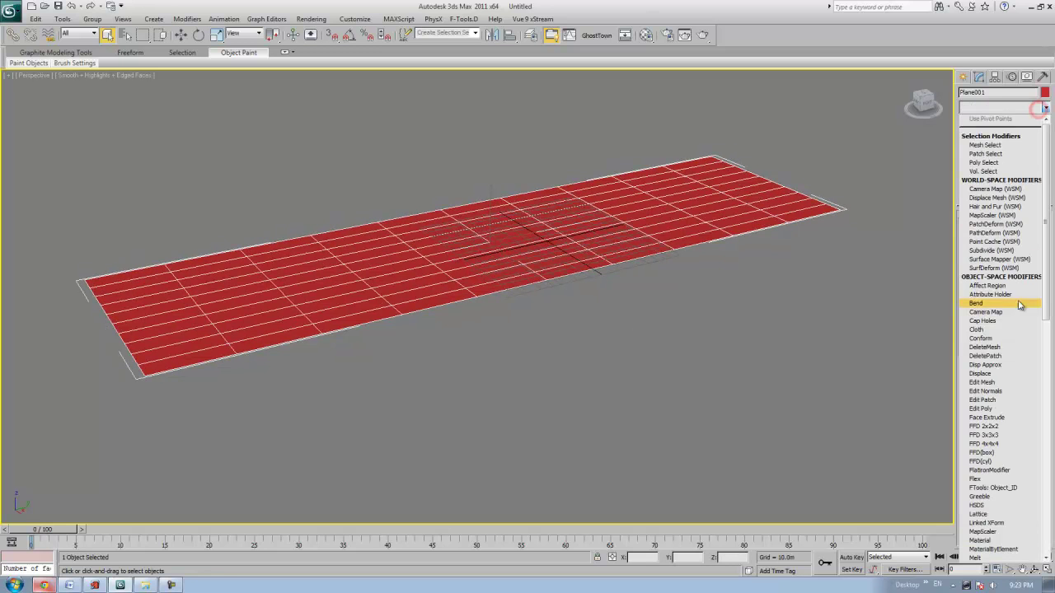
pyautogui.scroll(-4, 1042, 299)
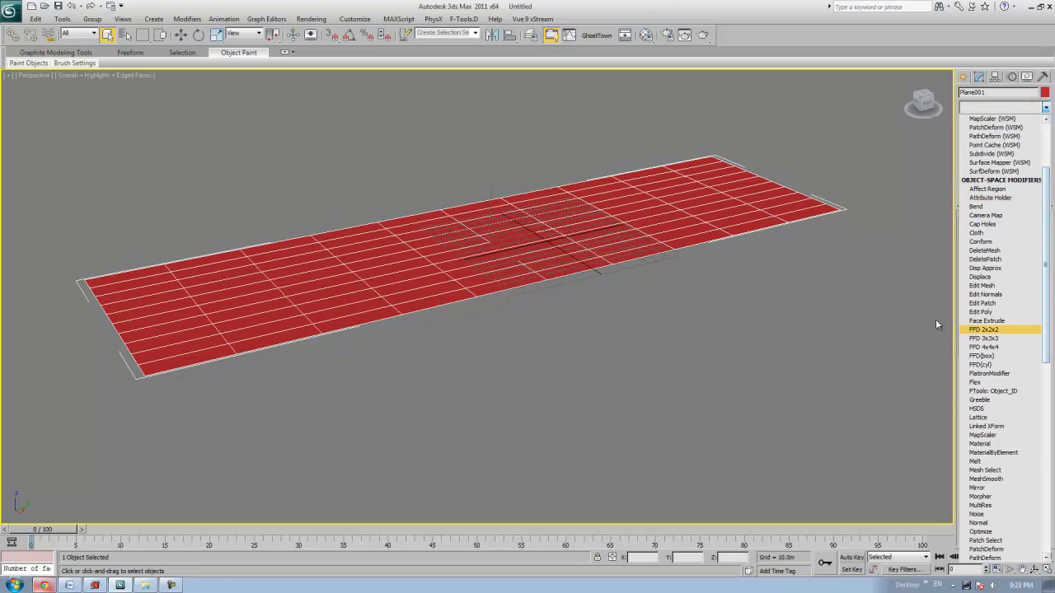
pyautogui.click(992, 516)
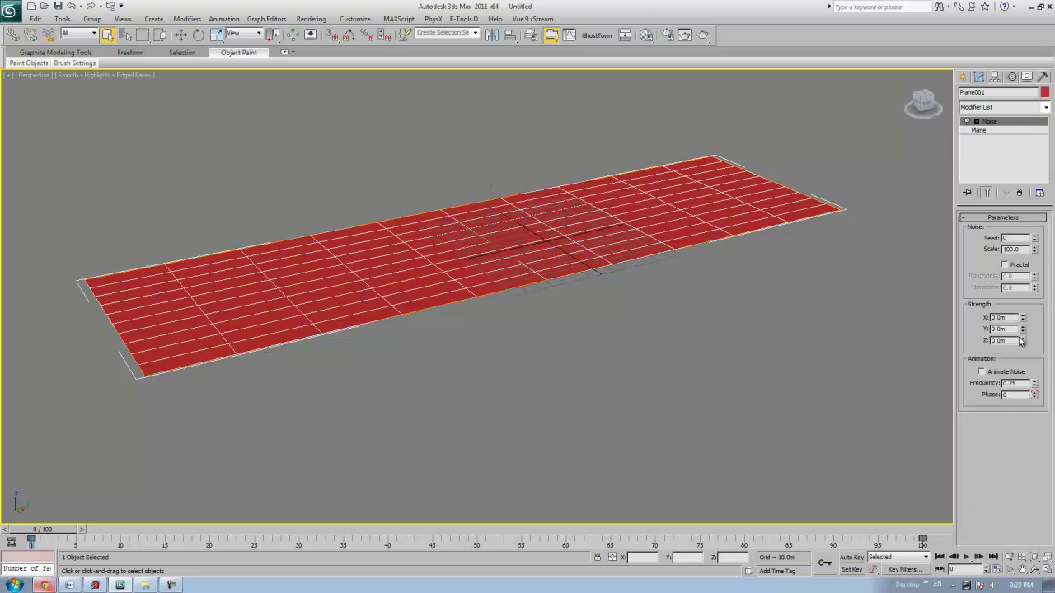
pyautogui.moveTo(1023, 340); pyautogui.dragTo(1035, 577)
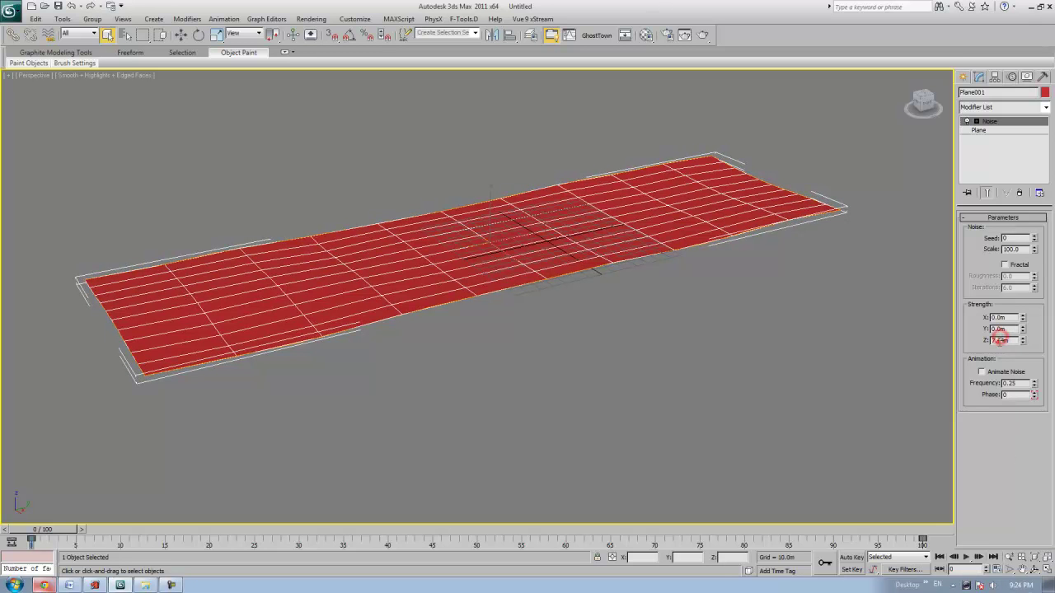
pyautogui.write('50')
pyautogui.press('Return')
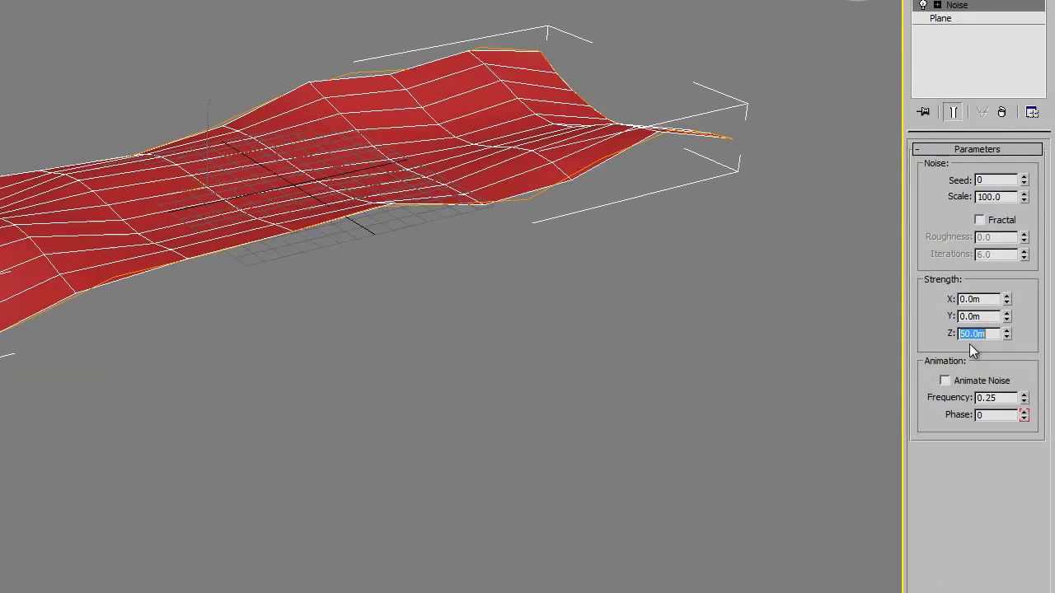
# Adjust the Noise modifier to a scale of about 145 and a Z strength of about 123 m
pyautogui.click(1029, 188)
pyautogui.moveTo(1023, 197)
pyautogui.mouseDown()
pyautogui.moveTo(1032, 58)
pyautogui.moveTo(1007, 412)
pyautogui.moveTo(1023, 187)
pyautogui.moveTo(1022, 211)
pyautogui.mouseUp()
pyautogui.moveTo(1006, 333); pyautogui.dragTo(1007, 330)
pyautogui.moveTo(1026, 196); pyautogui.dragTo(1027, 161)
pyautogui.keyDown('alt'); pyautogui.moveTo(505, 271); pyautogui.dragTo(590, 292, button='middle'); pyautogui.keyUp('alt')
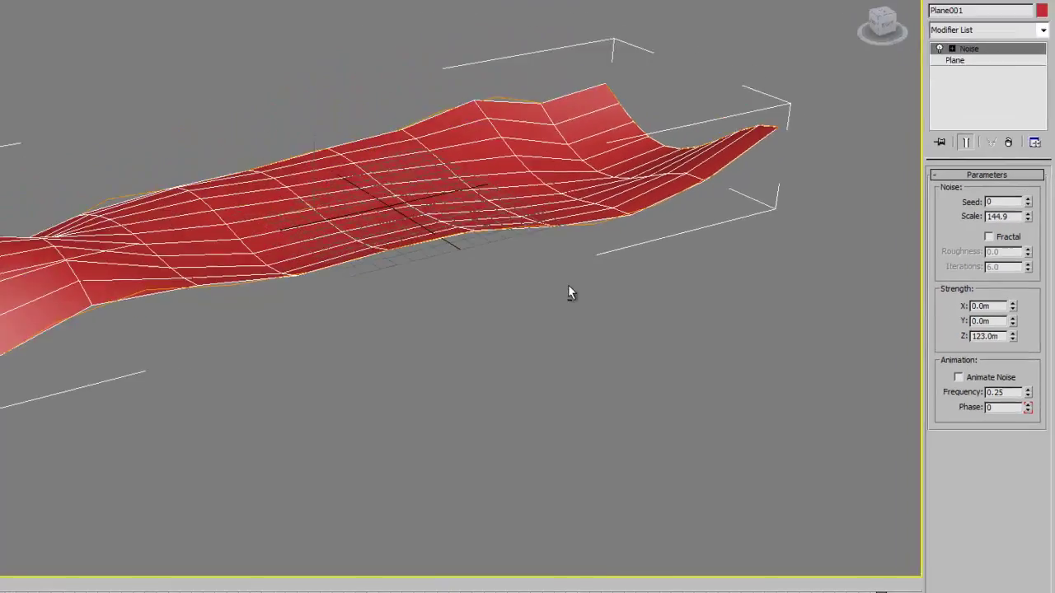
pyautogui.keyDown('alt'); pyautogui.moveTo(744, 313); pyautogui.dragTo(704, 363, button='middle'); pyautogui.keyUp('alt')
pyautogui.scroll(-6, 708, 357)
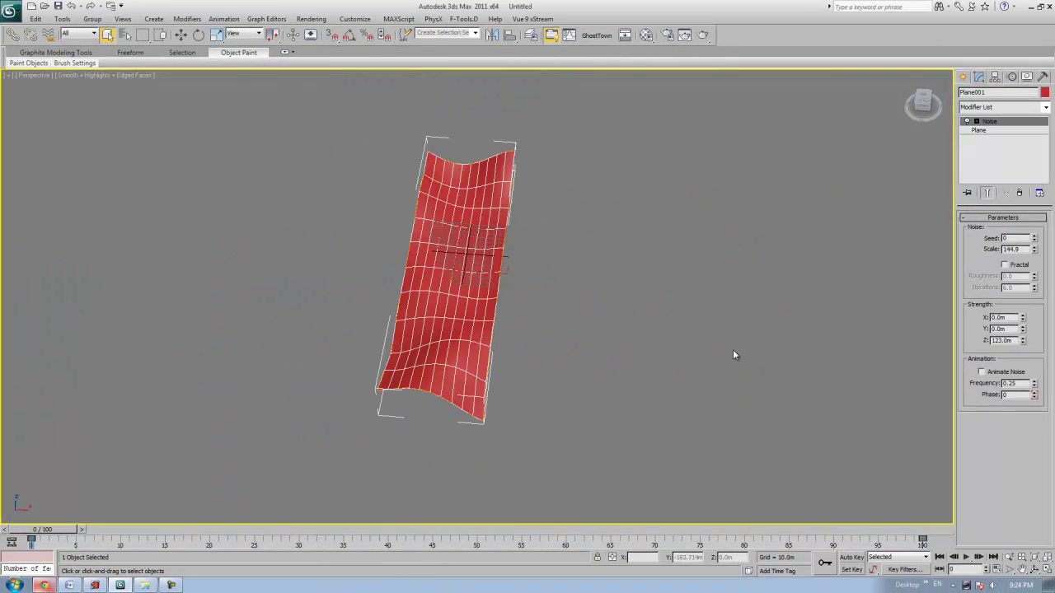
pyautogui.keyDown('alt'); pyautogui.moveTo(560, 342); pyautogui.dragTo(575, 343, button='middle'); pyautogui.keyUp('alt')
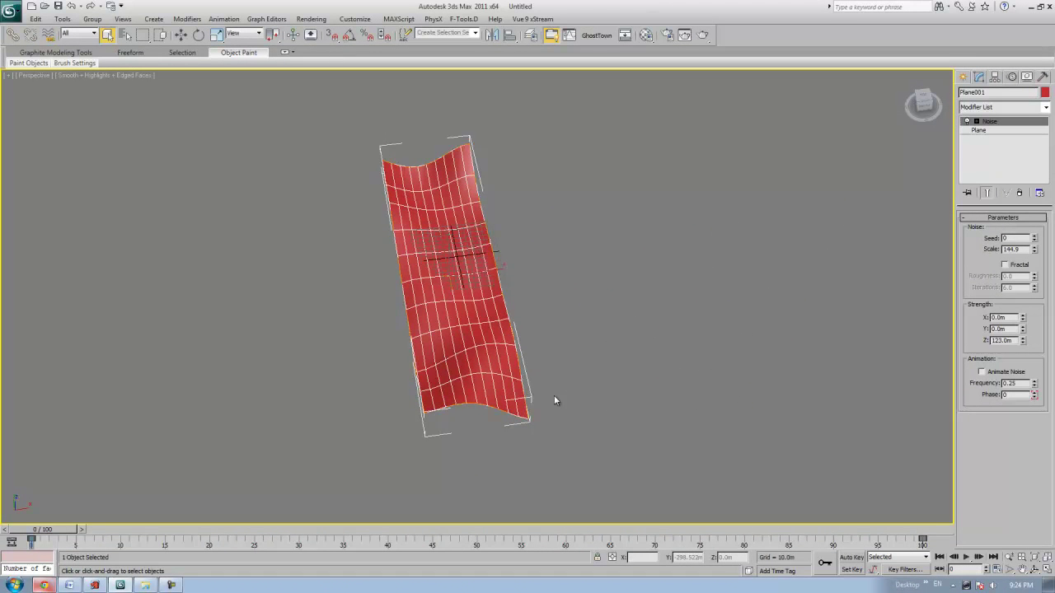
# Add an Edit Poly modifier above the Noise modifier on the plane and enter polygon selection
pyautogui.moveTo(554, 399); pyautogui.dragTo(610, 386, button='middle')
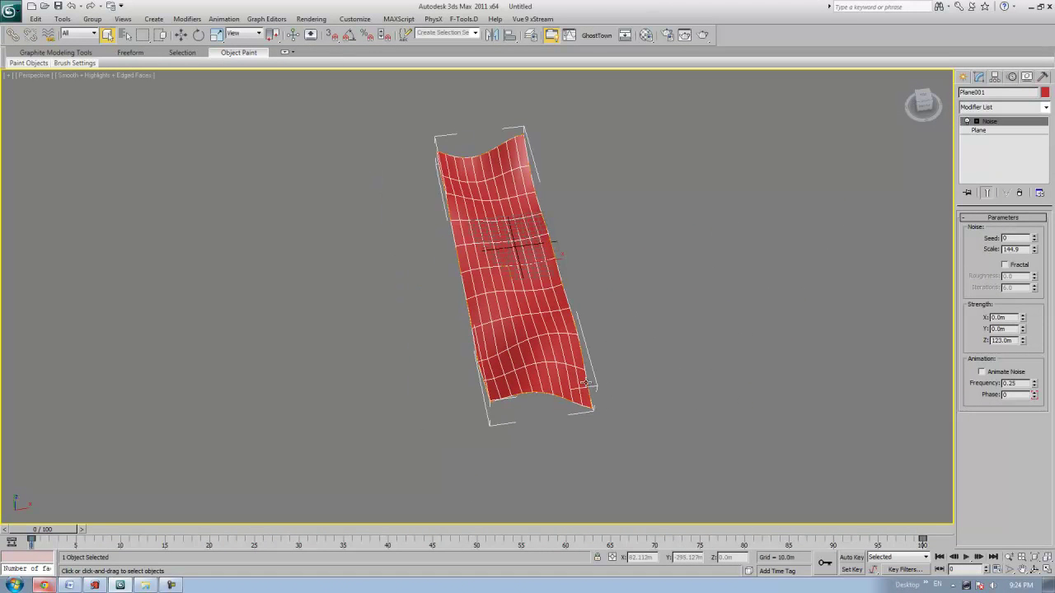
pyautogui.click(1020, 108)
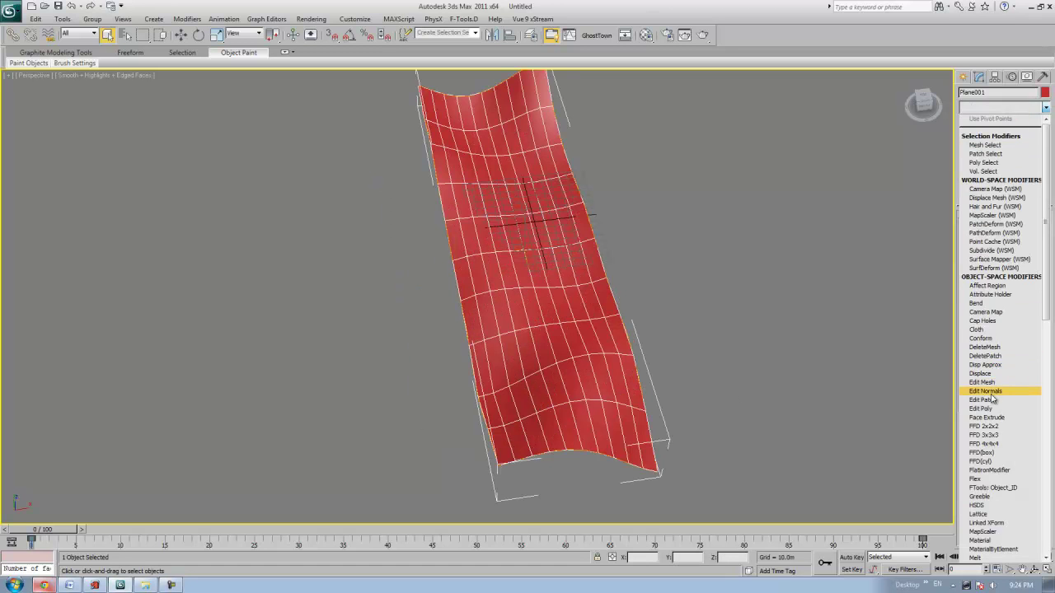
pyautogui.click(982, 409)
pyautogui.click(1015, 305)
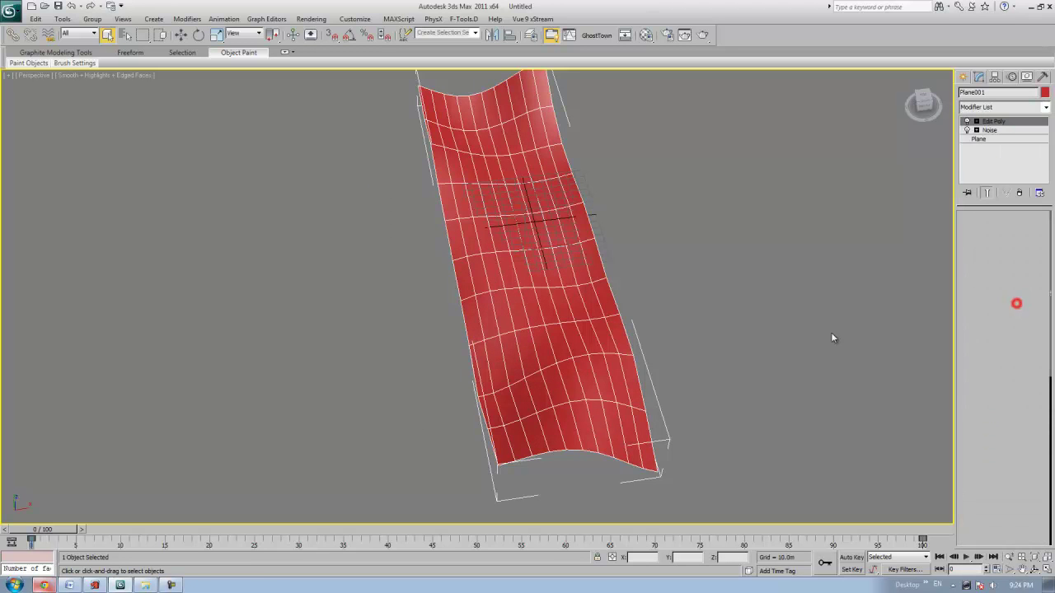
# In the Top view, select three lengthwise strips and three crosswise bands of polygons, leaving four separate blocks between them unselected
pyautogui.keyDown('alt'); pyautogui.moveTo(551, 368); pyautogui.dragTo(610, 354, button='middle'); pyautogui.keyUp('alt')
pyautogui.scroll(-4, 611, 355)
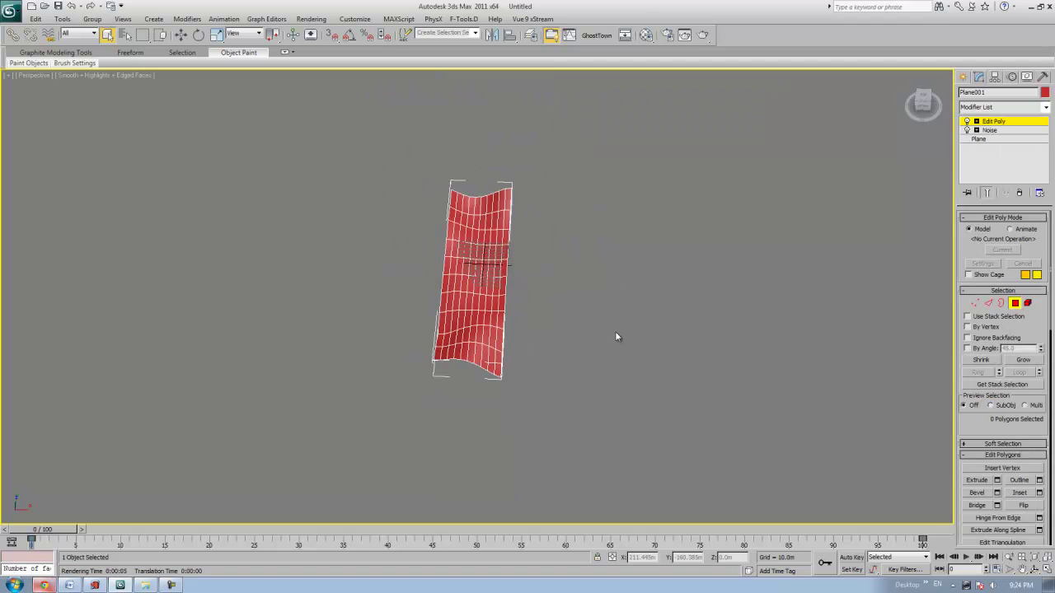
pyautogui.press('t')
pyautogui.scroll(-3, 610, 325)
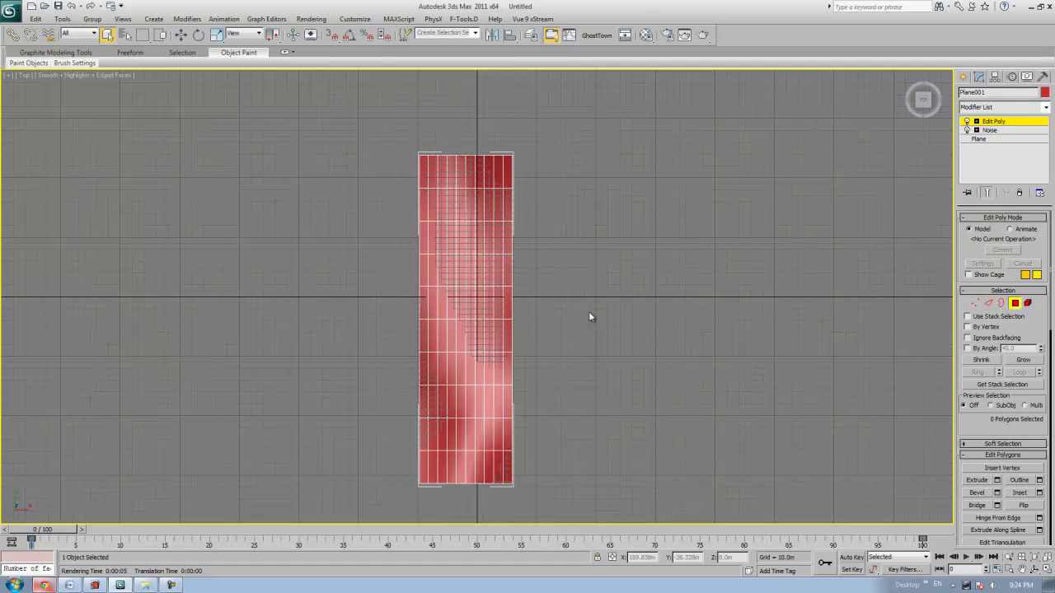
pyautogui.moveTo(521, 241); pyautogui.dragTo(498, 513)
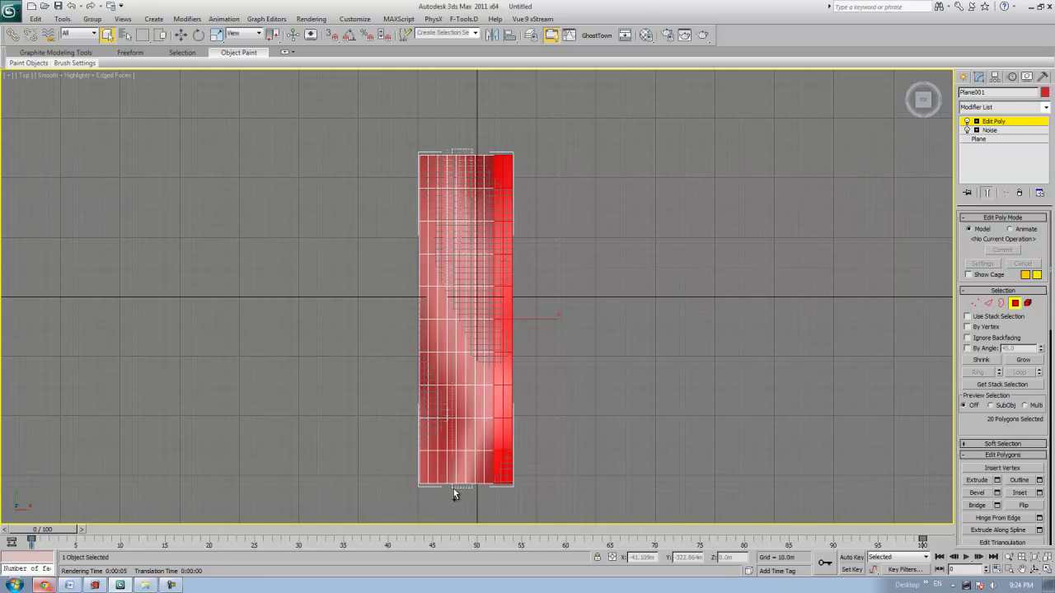
pyautogui.keyDown('ctrl'); pyautogui.moveTo(460, 491); pyautogui.dragTo(463, 500); pyautogui.keyUp('ctrl')
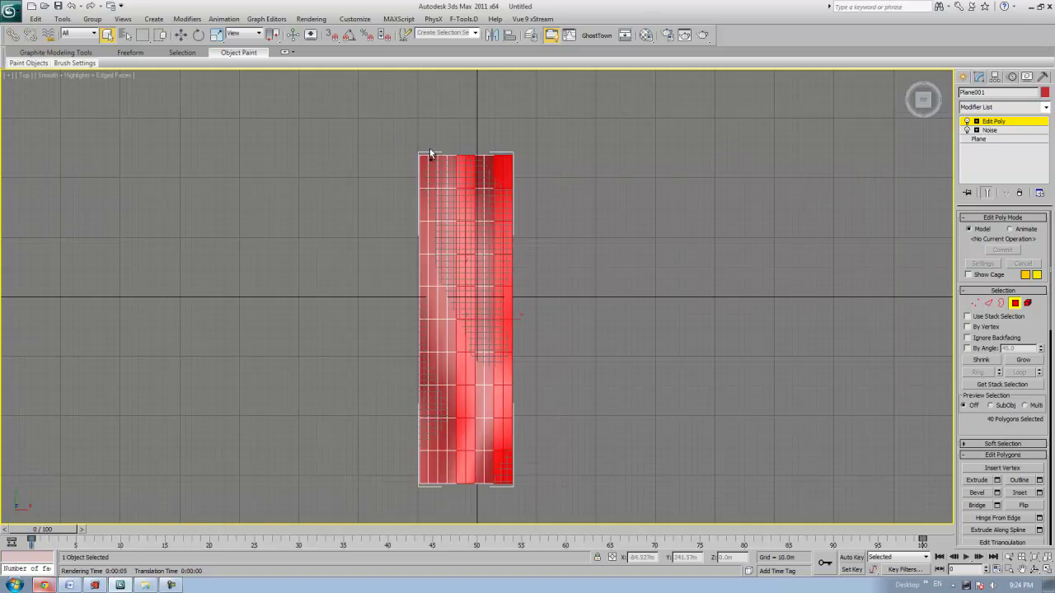
pyautogui.keyDown('ctrl'); pyautogui.moveTo(431, 155); pyautogui.dragTo(390, 519); pyautogui.keyUp('ctrl')
pyautogui.keyDown('ctrl'); pyautogui.moveTo(547, 459); pyautogui.dragTo(368, 493); pyautogui.keyUp('ctrl')
pyautogui.keyDown('ctrl'); pyautogui.moveTo(602, 136); pyautogui.dragTo(355, 178); pyautogui.keyUp('ctrl')
pyautogui.keyDown('ctrl'); pyautogui.moveTo(484, 312); pyautogui.dragTo(407, 336); pyautogui.keyUp('ctrl')
# Return to Perspective and apply a Greeble modifier to the selected polygons, with panel heights from 14.4 to 32.3
pyautogui.keyDown('alt'); pyautogui.moveTo(501, 340); pyautogui.dragTo(481, 291, button='middle'); pyautogui.keyUp('alt')
pyautogui.press('p')
pyautogui.scroll(5, 495, 330)
pyautogui.scroll(-3, 481, 290)
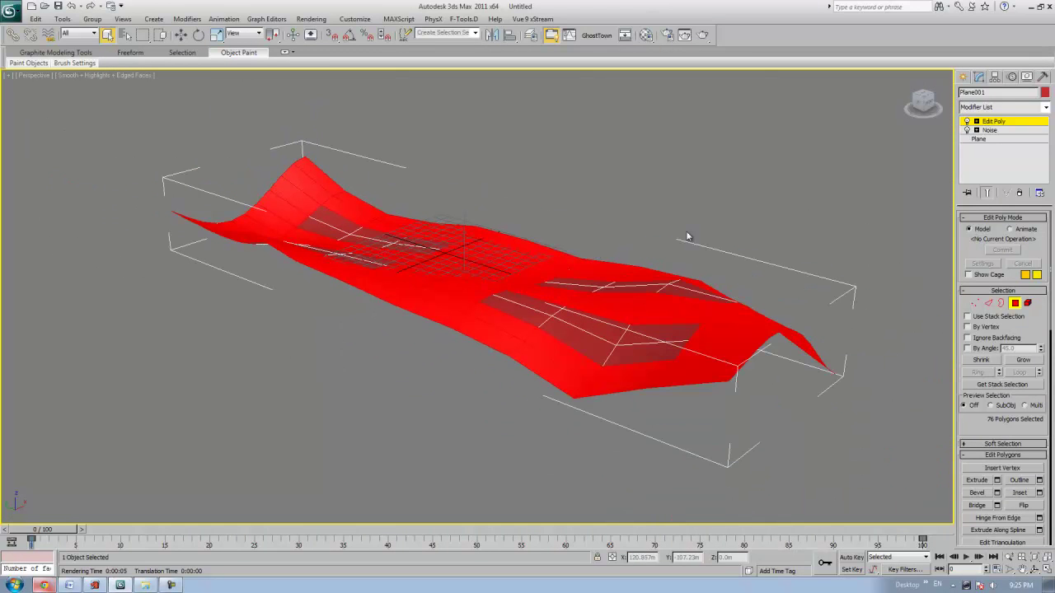
pyautogui.click(1014, 108)
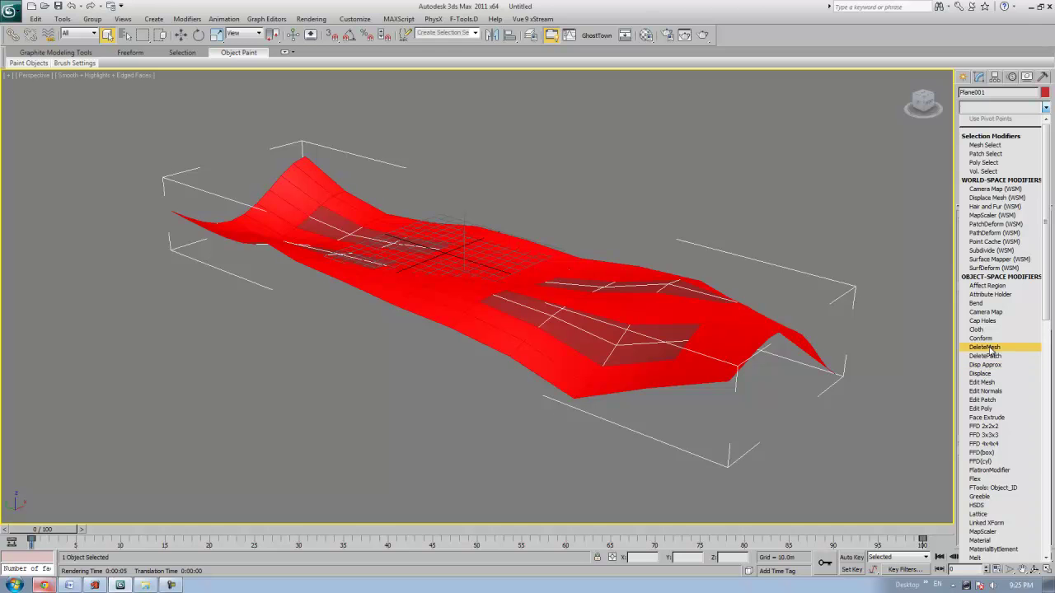
pyautogui.click(981, 497)
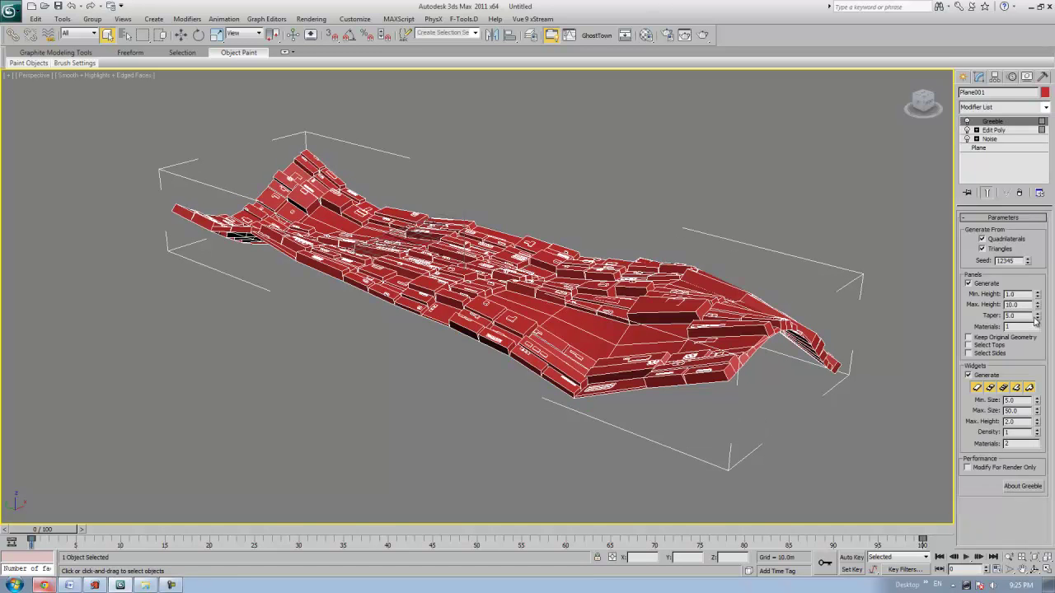
pyautogui.moveTo(1039, 306)
pyautogui.mouseDown()
pyautogui.moveTo(1030, 284)
pyautogui.moveTo(1038, 272)
pyautogui.moveTo(1027, 320)
pyautogui.mouseUp()
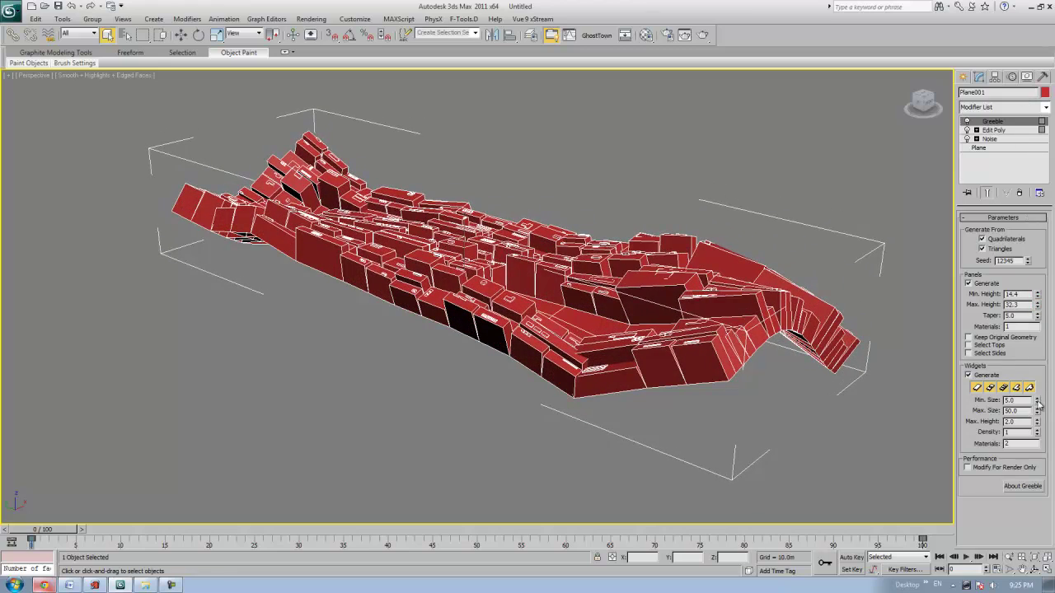
# Set the Greeble widgets' minimum size to 12.1 and maximum size to 64.4, and the panel taper to 25.8
pyautogui.moveTo(1040, 414); pyautogui.dragTo(1009, 328)
pyautogui.moveTo(1038, 401); pyautogui.dragTo(1037, 361)
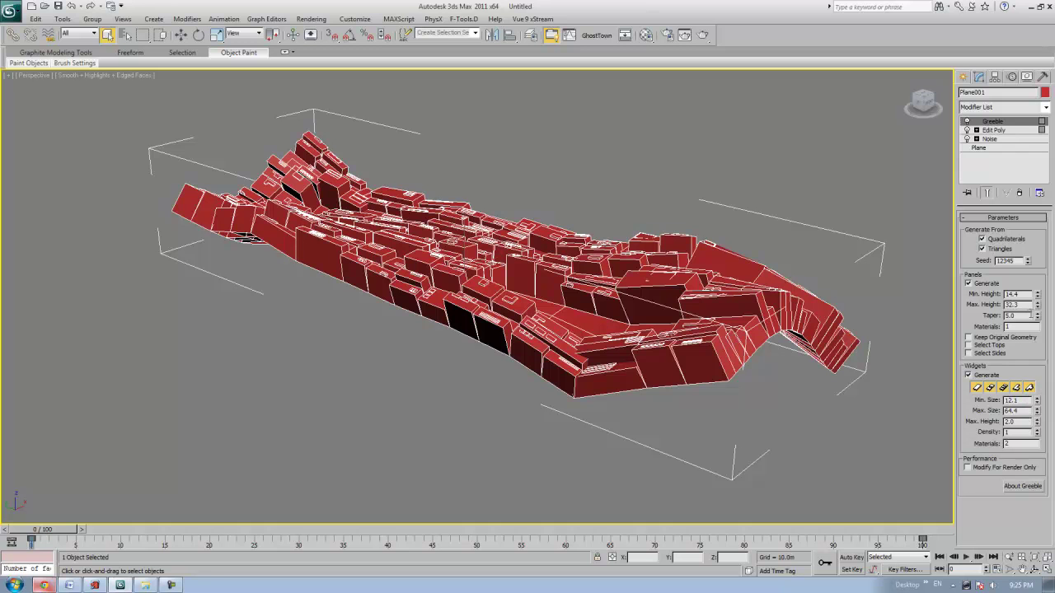
pyautogui.moveTo(1037, 317); pyautogui.dragTo(1037, 194)
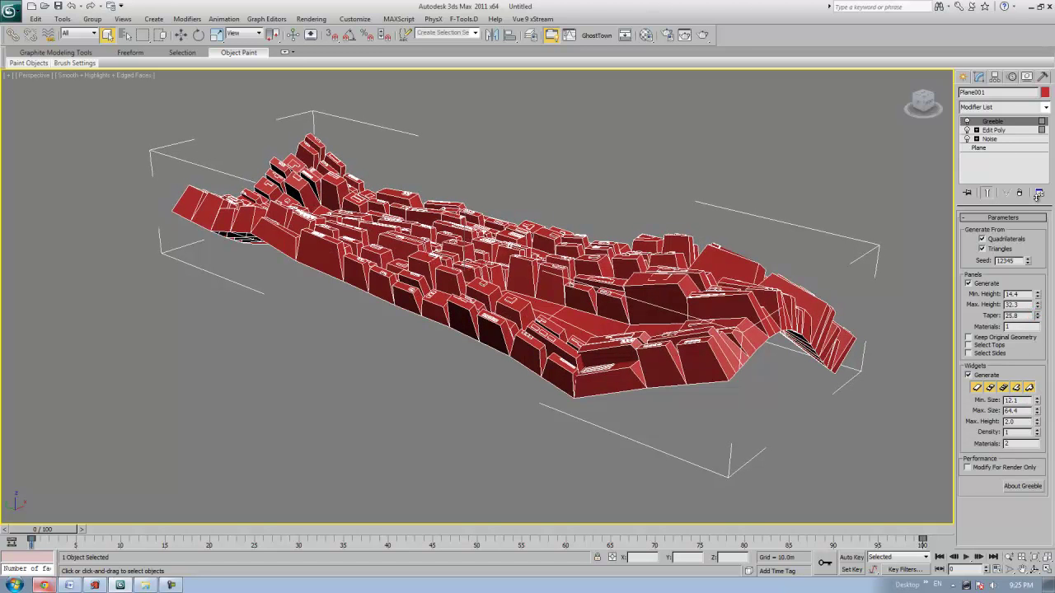
pyautogui.click(1043, 108)
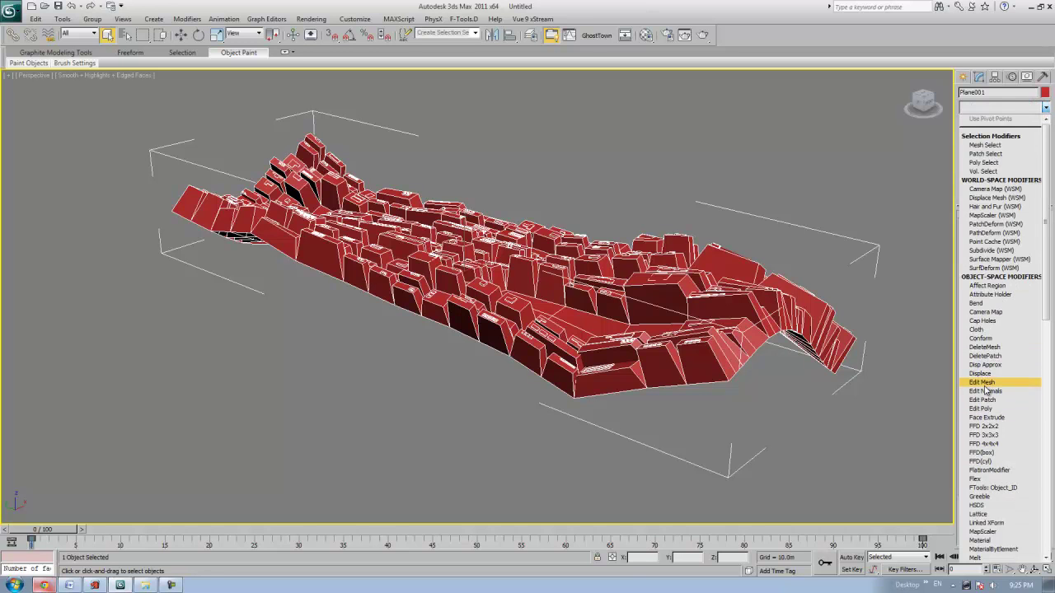
pyautogui.click(979, 496)
pyautogui.moveTo(1038, 305); pyautogui.dragTo(1040, 195)
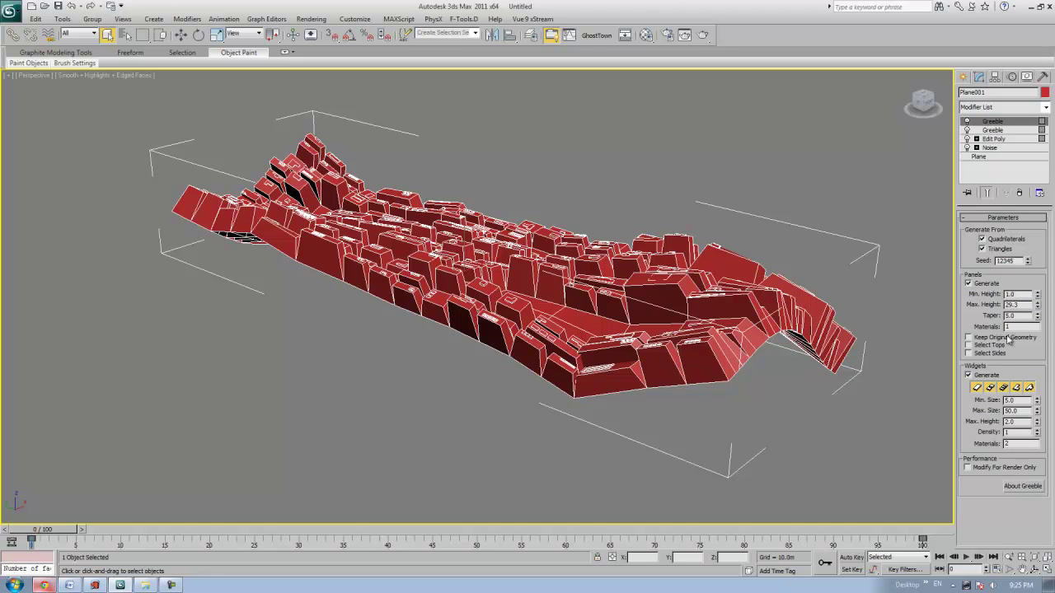
pyautogui.hotkey('ctrl', 'z')
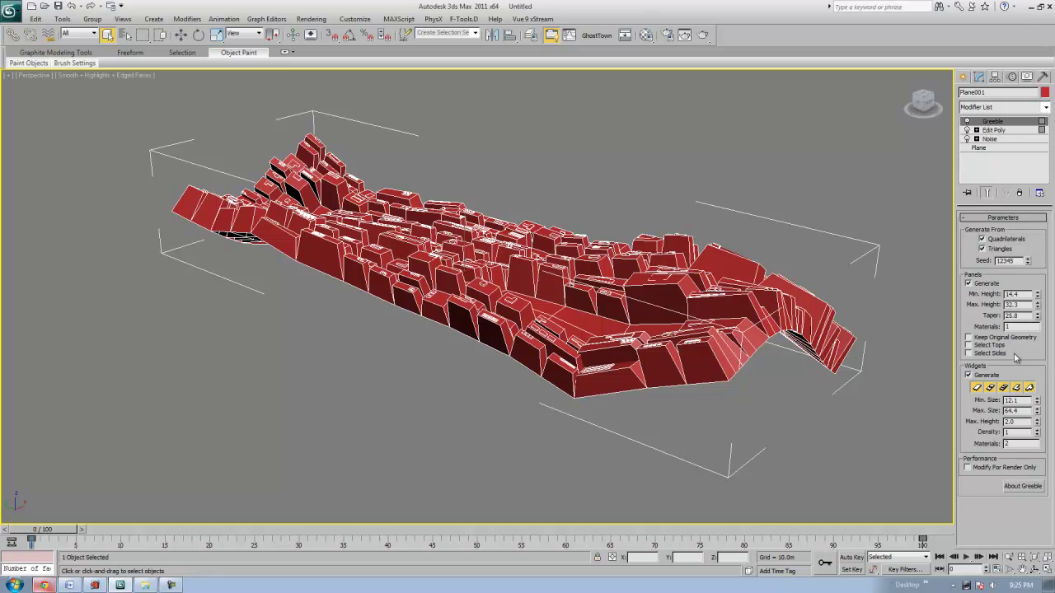
# Enable Select Tops on the Greeble, then stack a second Greeble with a minimum panel height of 0 and a maximum of 27.5
pyautogui.click(969, 346)
pyautogui.click(1037, 110)
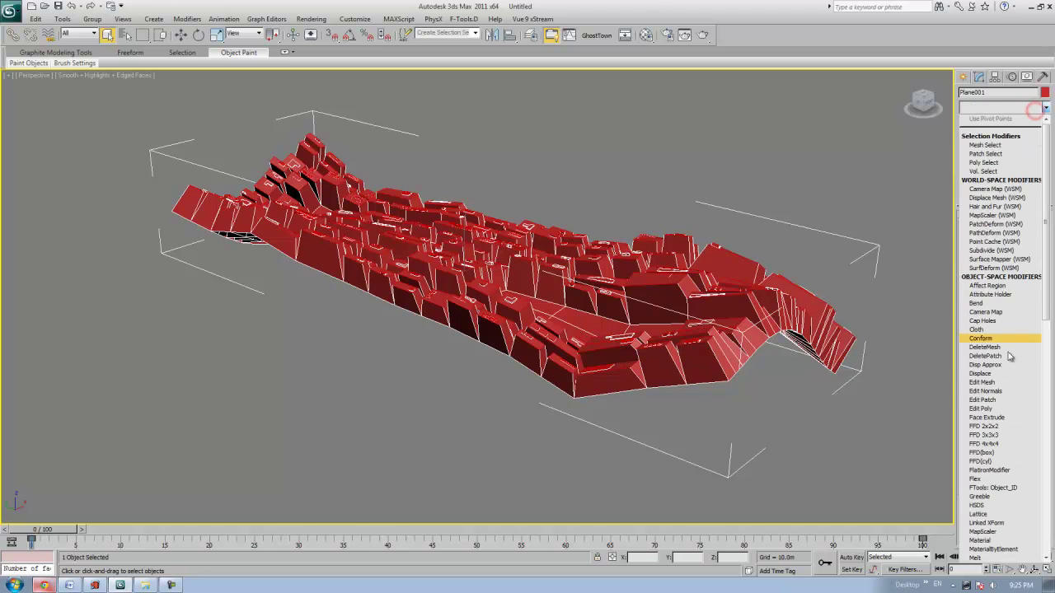
pyautogui.click(984, 497)
pyautogui.moveTo(1037, 294); pyautogui.dragTo(1023, 565)
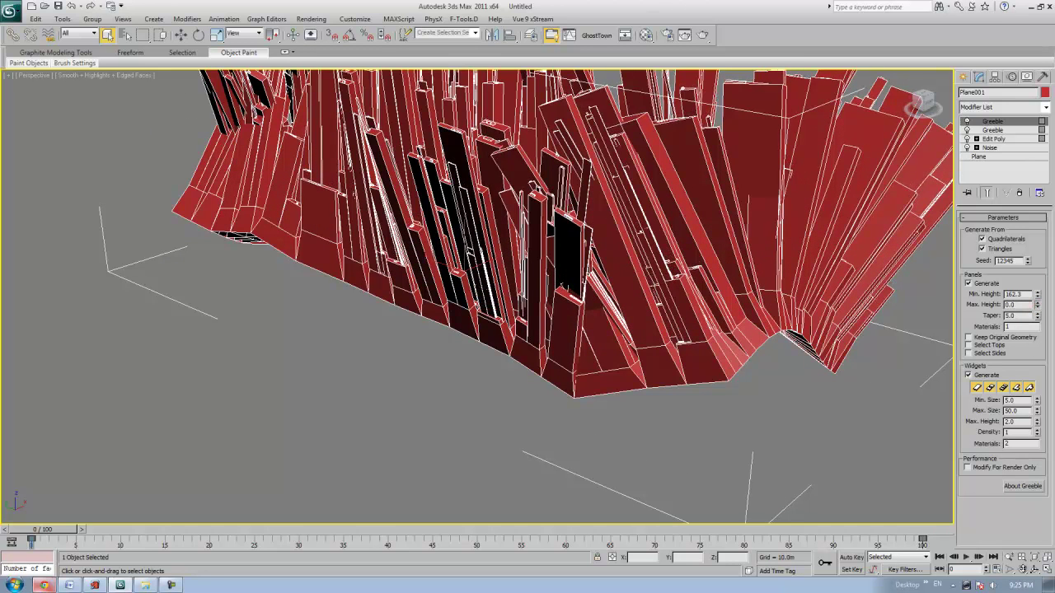
pyautogui.moveTo(1037, 295)
pyautogui.mouseDown()
pyautogui.moveTo(1037, 318)
pyautogui.moveTo(1030, 302)
pyautogui.moveTo(1039, 292)
pyautogui.mouseUp()
pyautogui.rightClick(1038, 295)
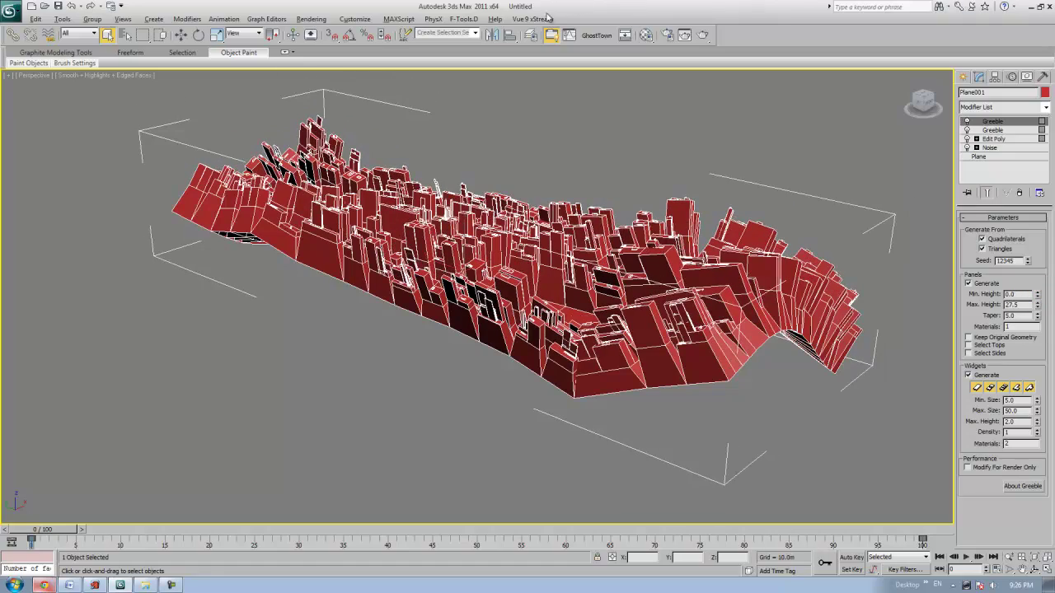
# Examine the greebled city on the uneven plane from several angles, both up close and as a whole
pyautogui.keyDown('alt'); pyautogui.moveTo(610, 197); pyautogui.dragTo(574, 192, button='middle'); pyautogui.keyUp('alt')
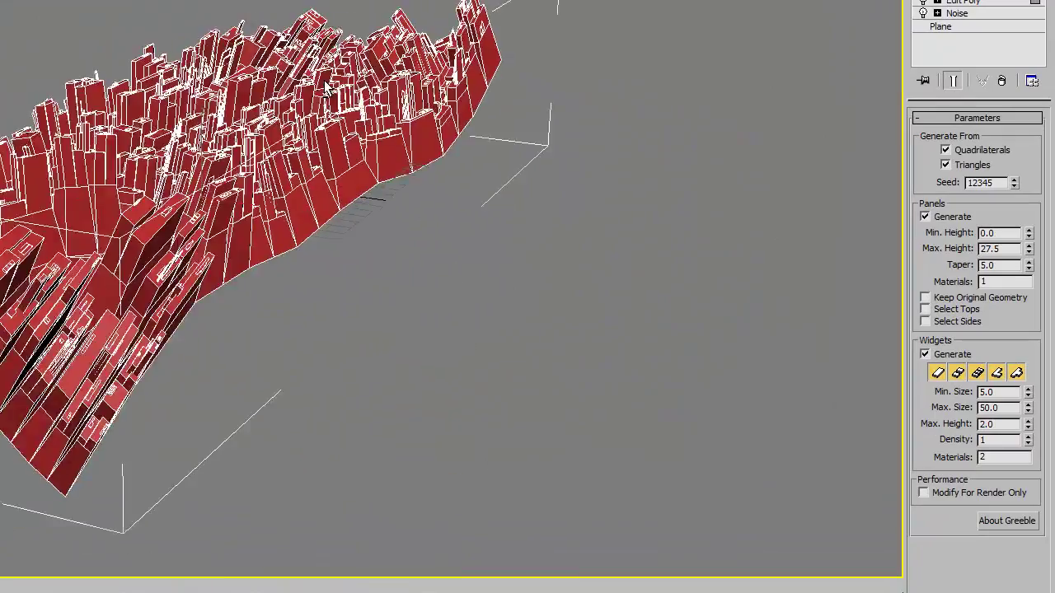
pyautogui.keyDown('alt'); pyautogui.moveTo(327, 89); pyautogui.dragTo(340, 43, button='middle'); pyautogui.keyUp('alt')
pyautogui.keyDown('alt'); pyautogui.moveTo(372, 80); pyautogui.dragTo(330, 101, button='middle'); pyautogui.keyUp('alt')
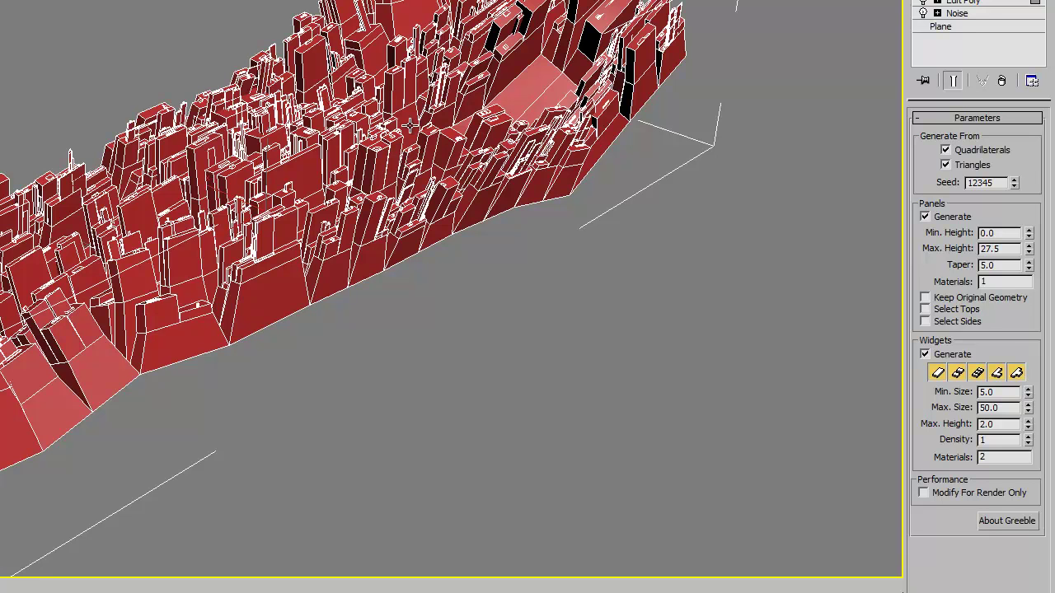
pyautogui.keyDown('alt'); pyautogui.moveTo(350, 197); pyautogui.dragTo(262, 160, button='middle'); pyautogui.keyUp('alt')
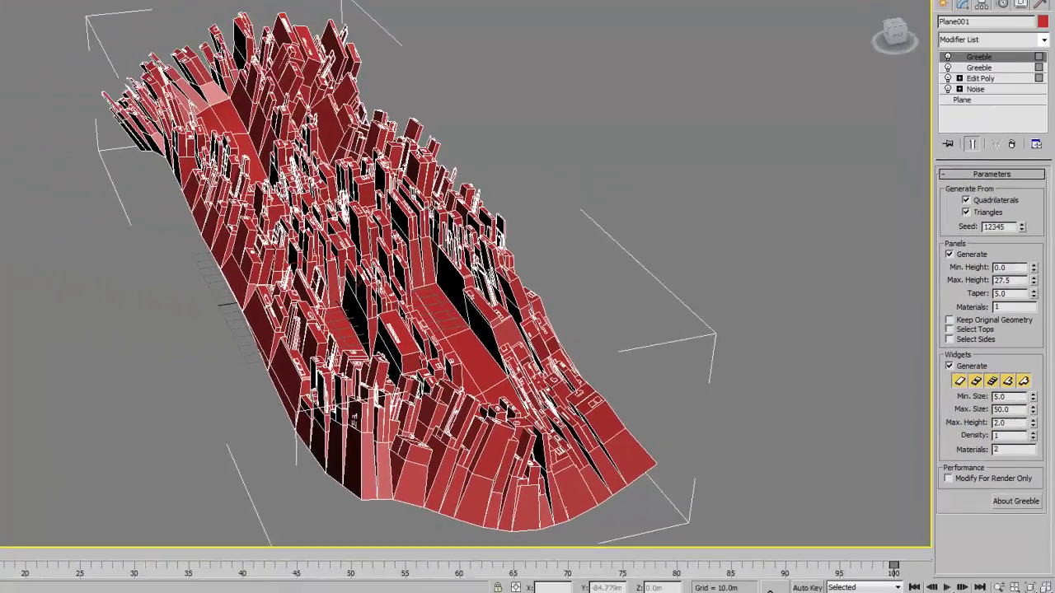
pyautogui.scroll(-4, 613, 243)
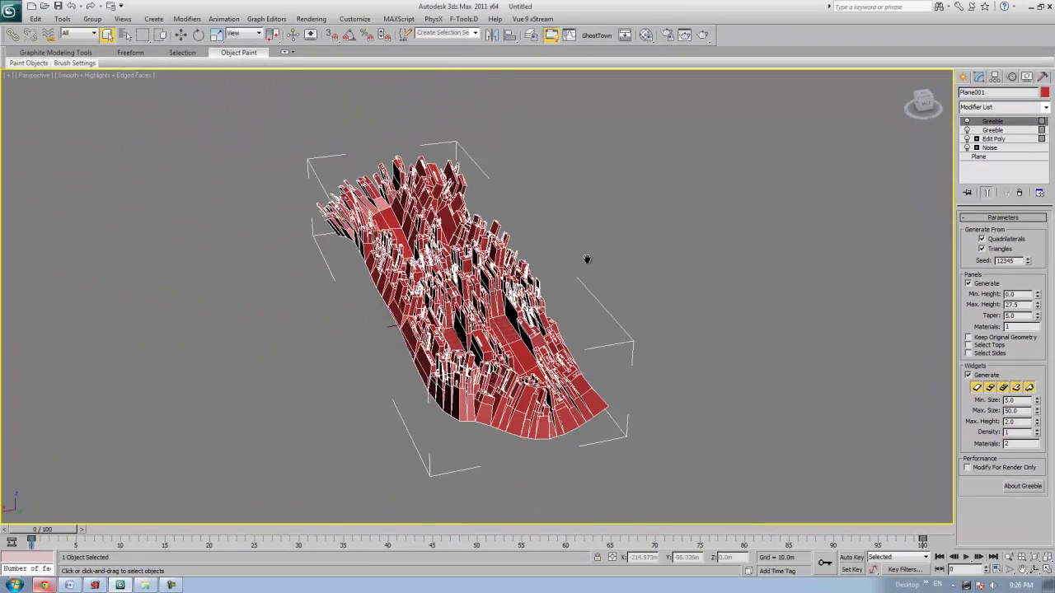